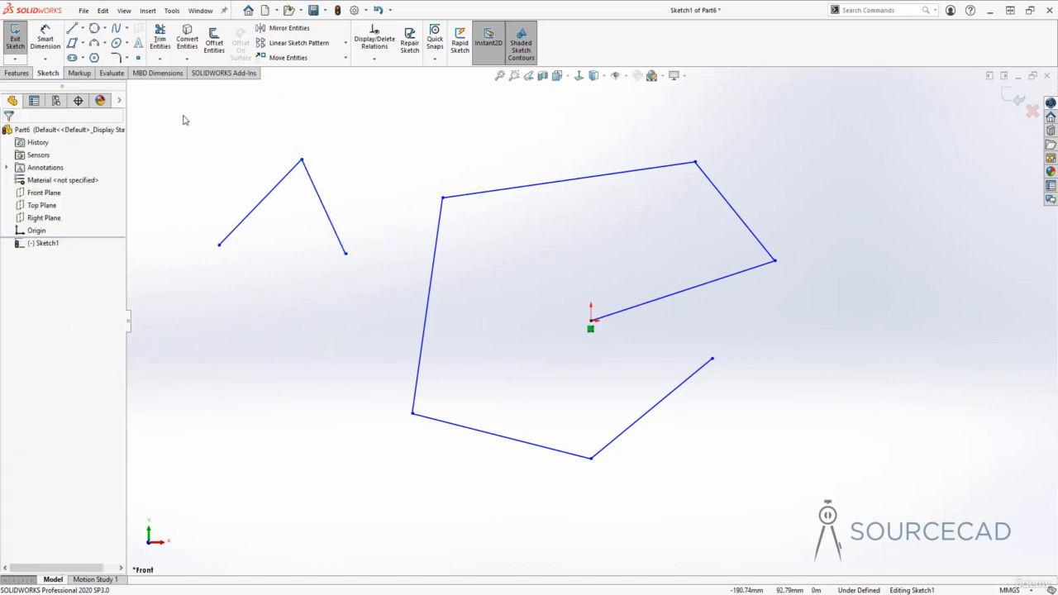
Step: Delete all the existing lines from the sketch
mouse_move(182, 115)
mouse_down()
mouse_move(484, 333)
mouse_move(821, 520)
mouse_up()
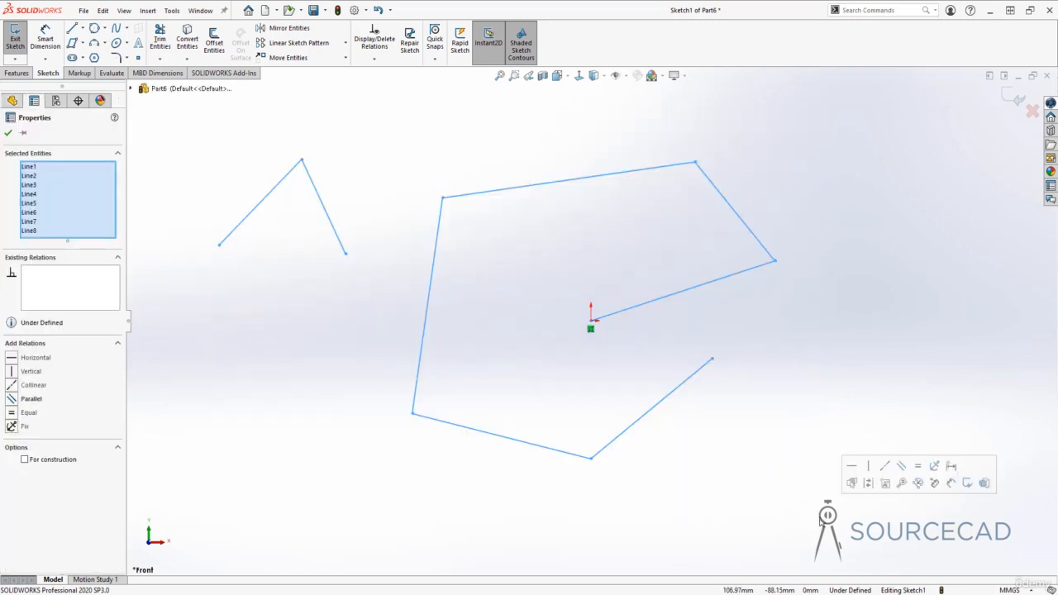
key(Delete)
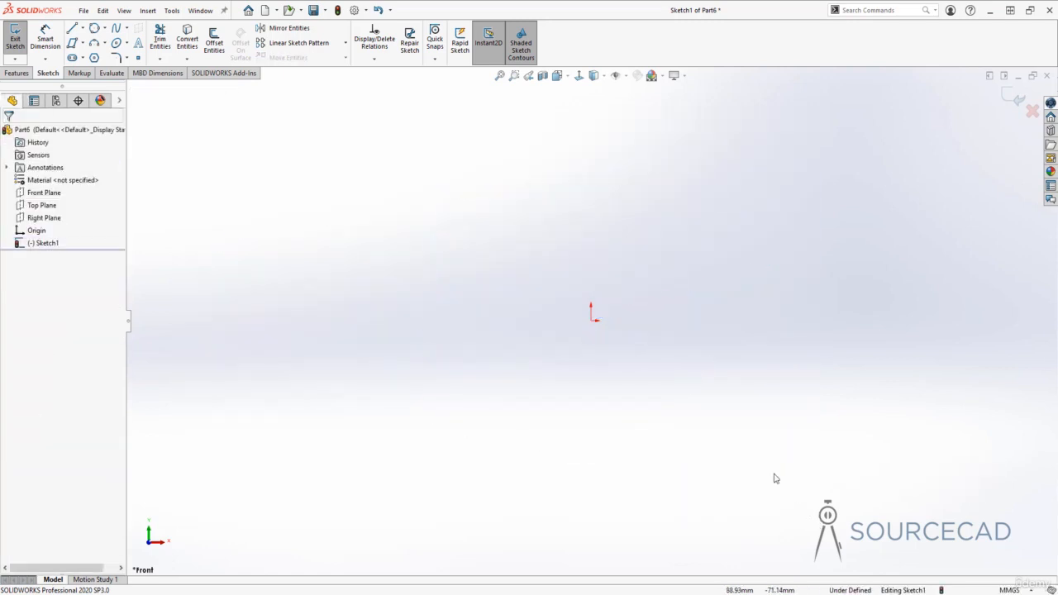
Step: Draw an open chain of four connected lines starting at the origin, running up and back over it
click(71, 30)
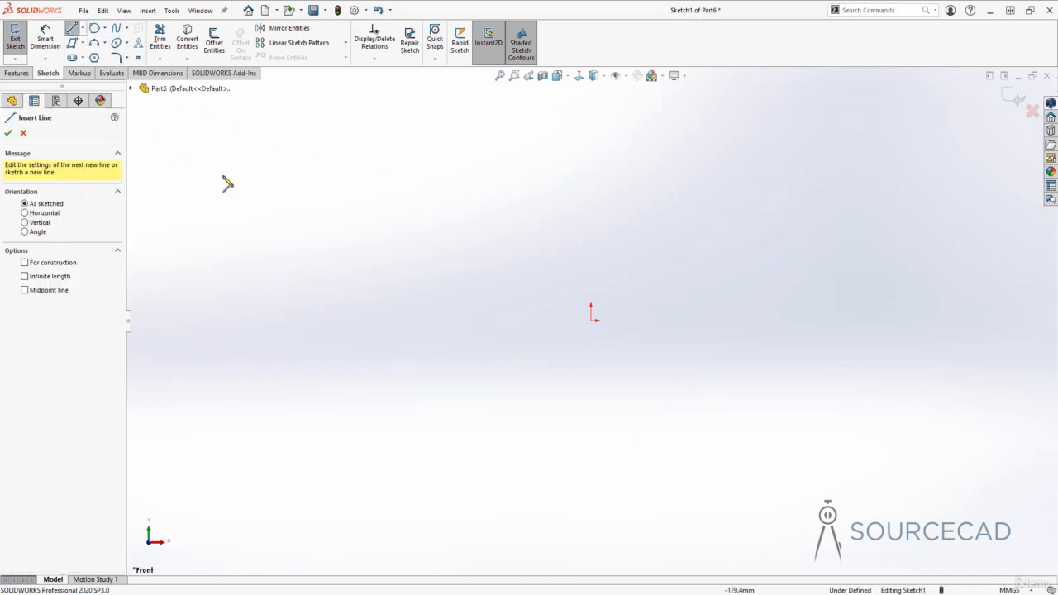
click(592, 320)
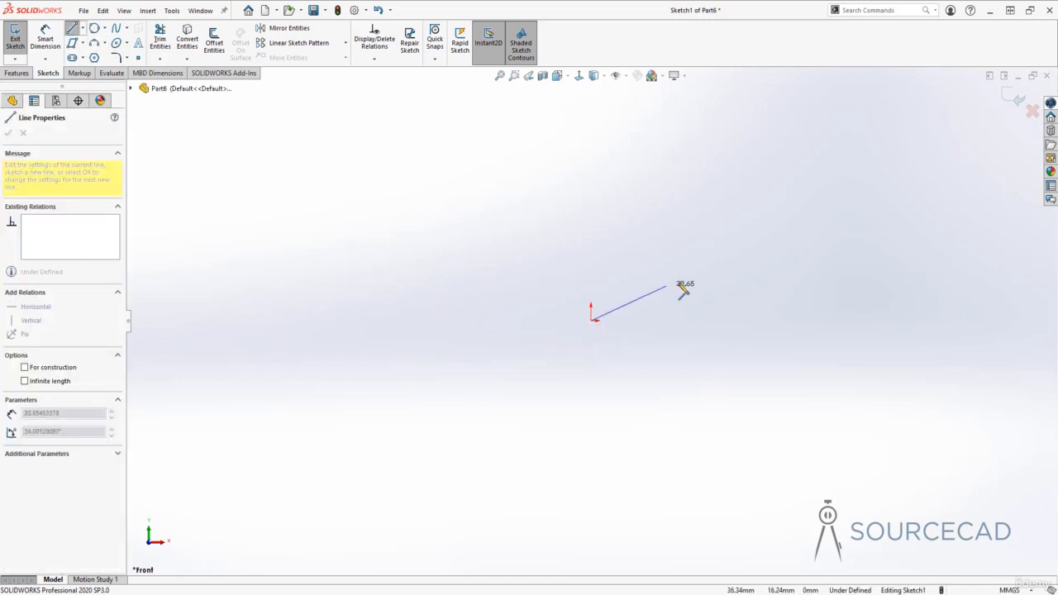
click(775, 272)
click(751, 188)
click(609, 199)
click(535, 154)
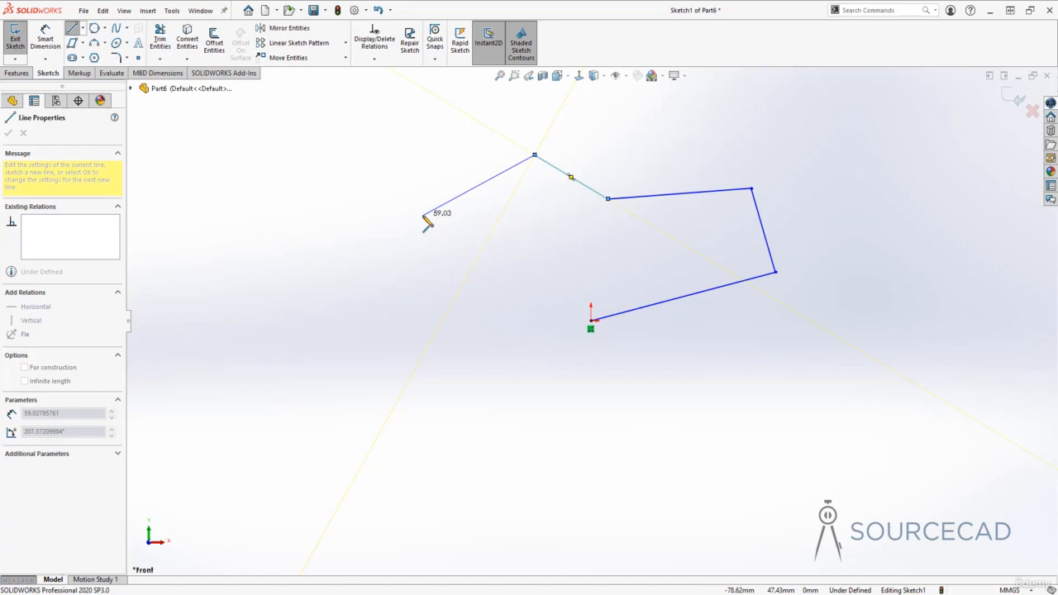
key(Escape)
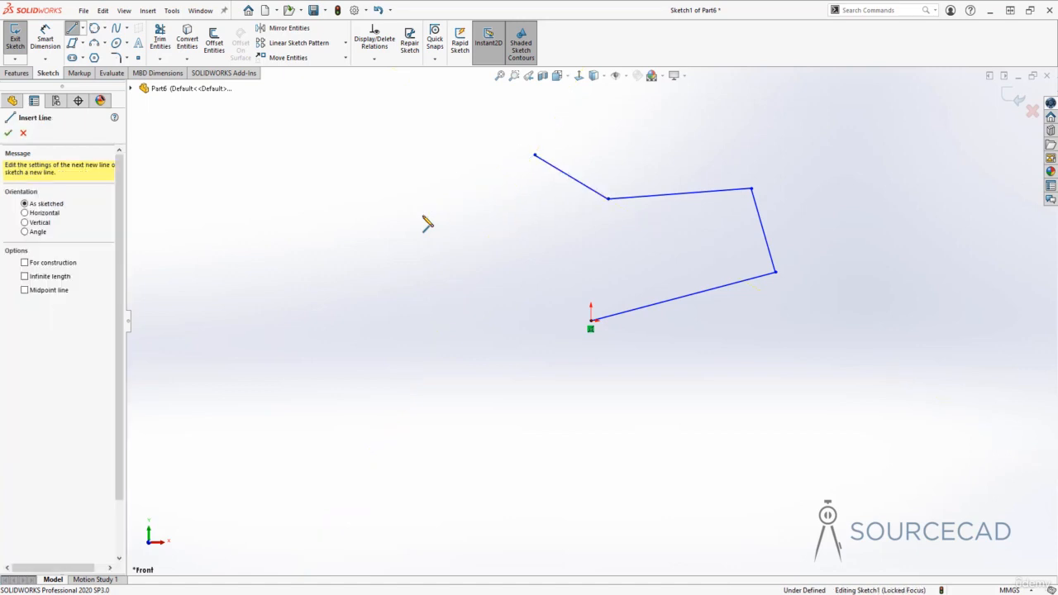
Step: Draw two separate open chains beside and below the first: a three-line zigzag and a two-line V shape
click(323, 164)
click(376, 347)
click(474, 221)
click(543, 387)
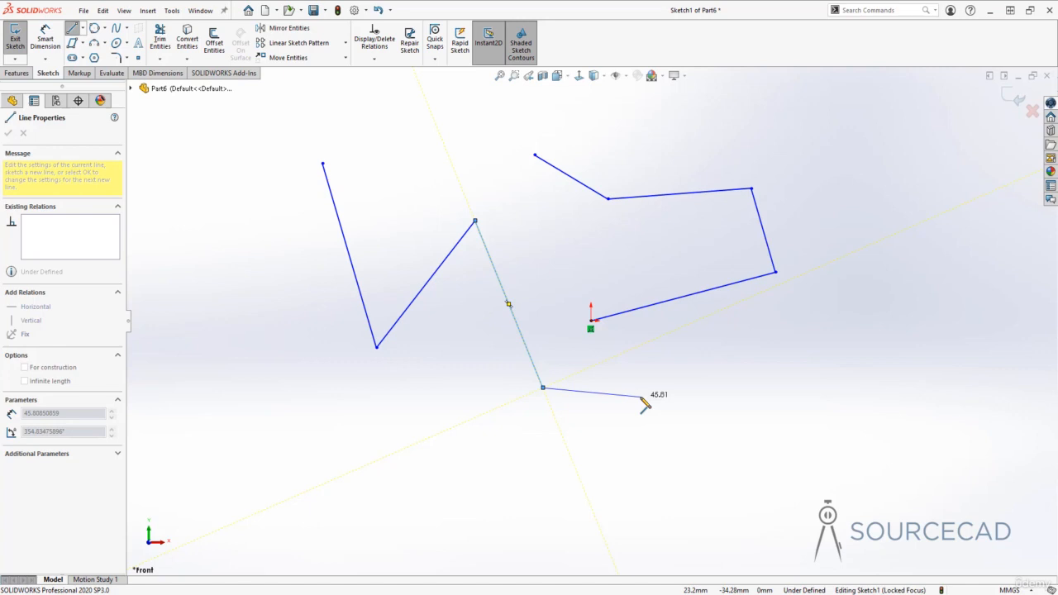
key(Escape)
click(716, 378)
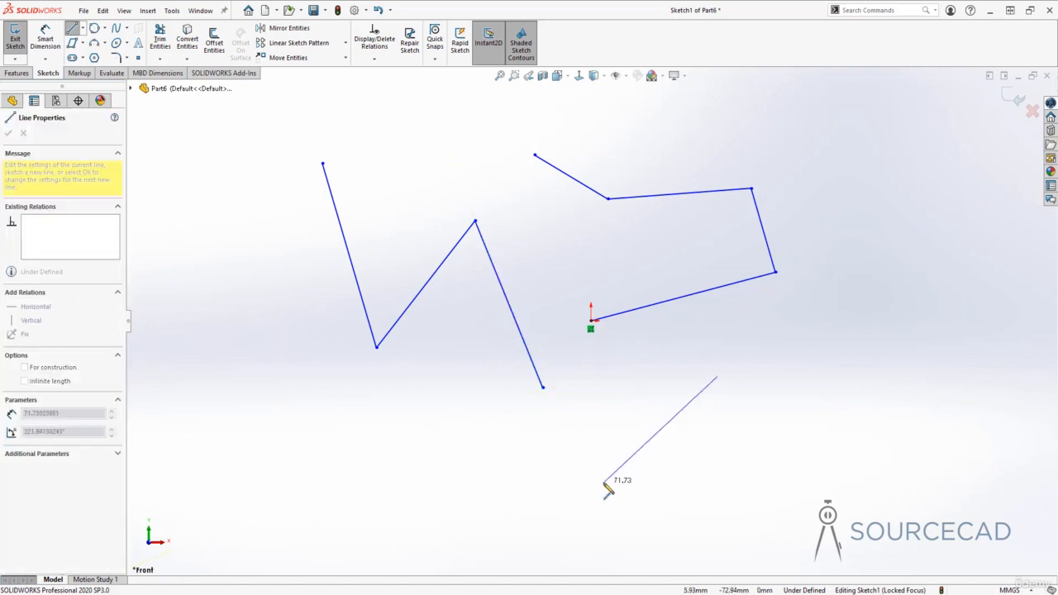
click(604, 482)
click(430, 409)
key(Escape)
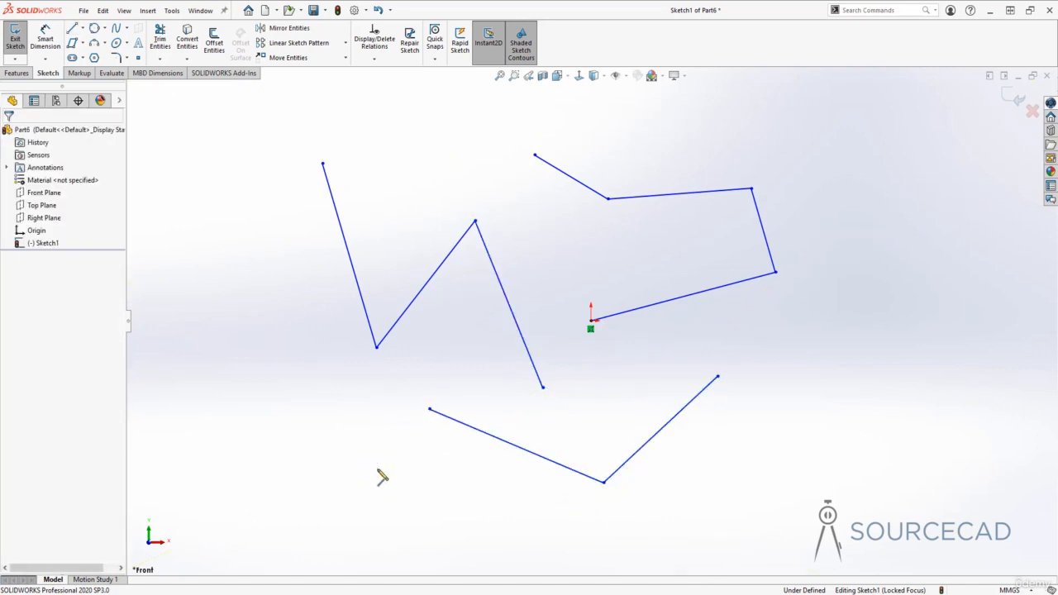
Step: Clear the three line chains from the sketch
mouse_move(292, 114)
mouse_down()
mouse_move(504, 245)
mouse_move(789, 522)
mouse_move(864, 531)
mouse_up()
key(Delete)
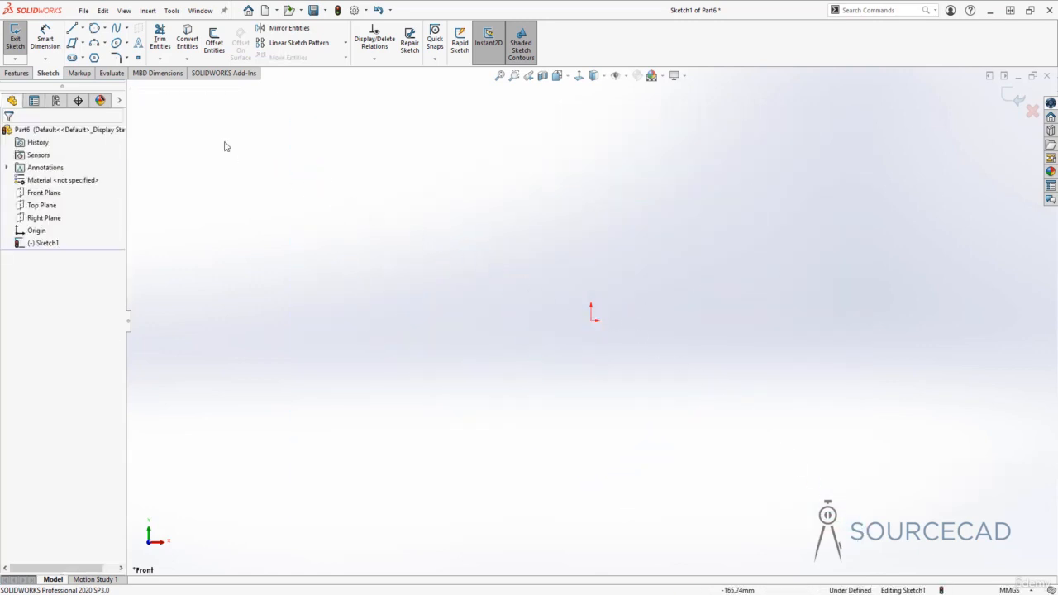
Step: Draw an open zigzag chain of five connected lines starting at the origin
key(l)
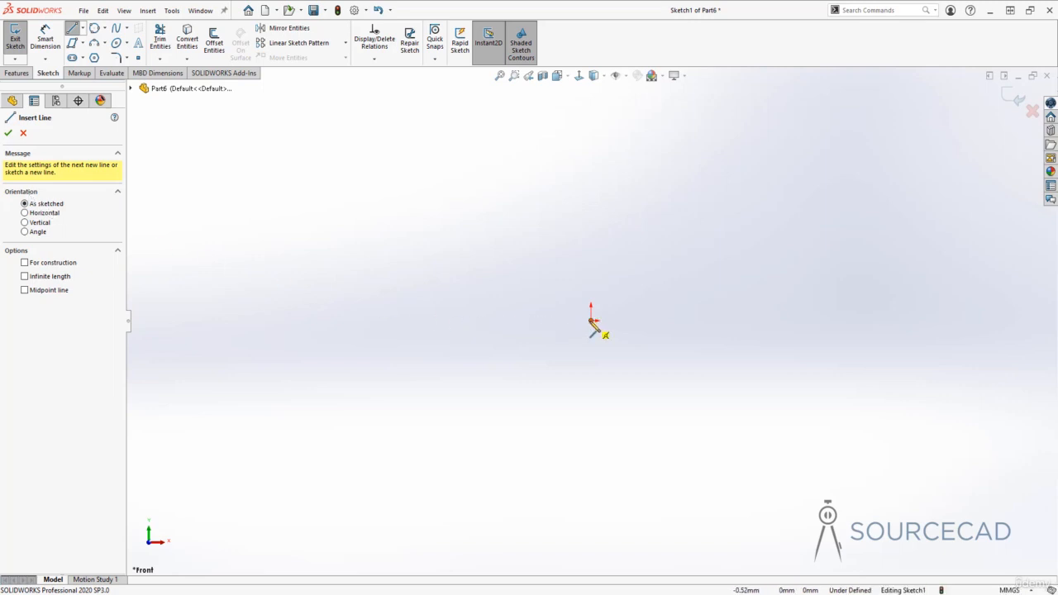
click(591, 321)
click(759, 253)
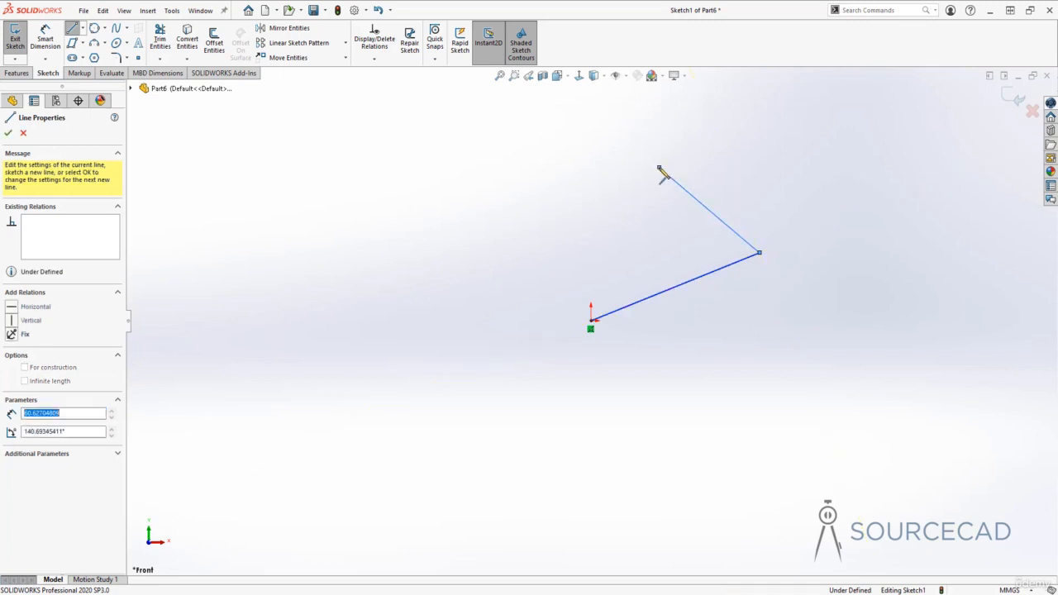
click(659, 170)
click(501, 257)
click(430, 192)
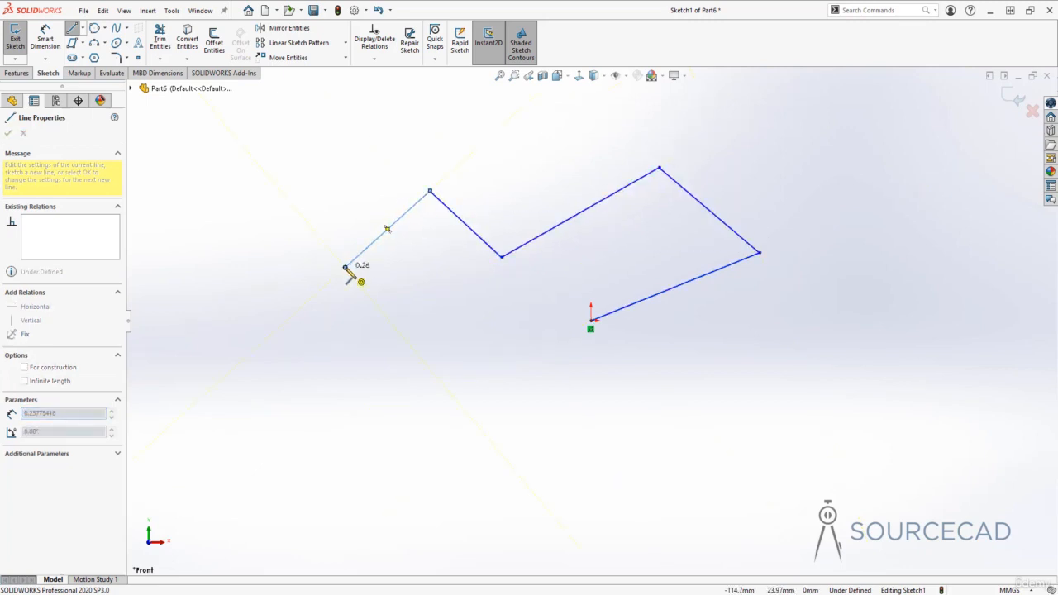
click(346, 267)
key(Escape)
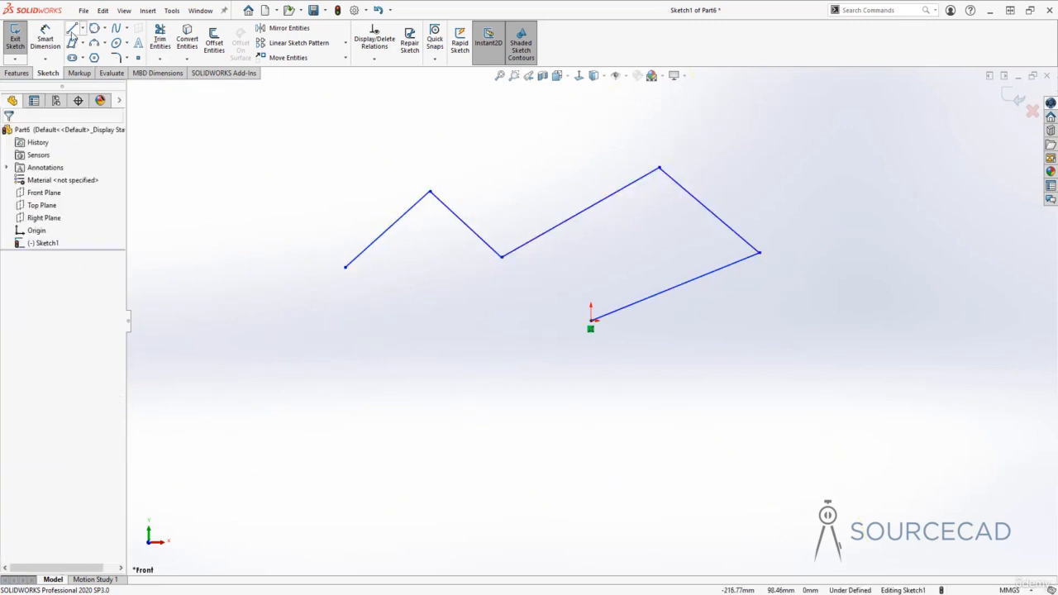
Step: Draw three separate lines with Horizontal orientation, the first about 101 mm long below the origin
click(72, 29)
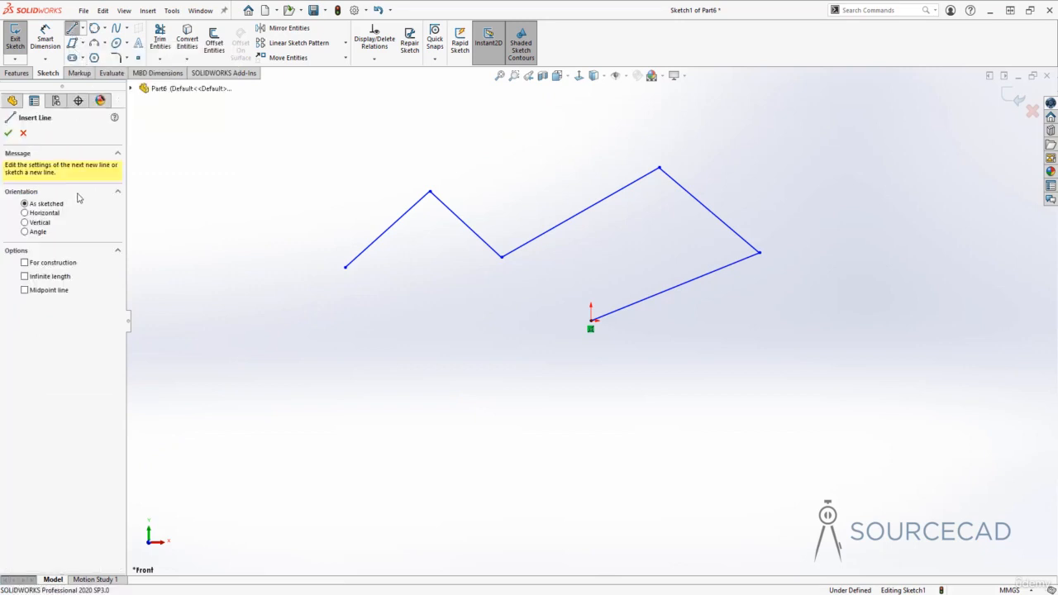
click(26, 214)
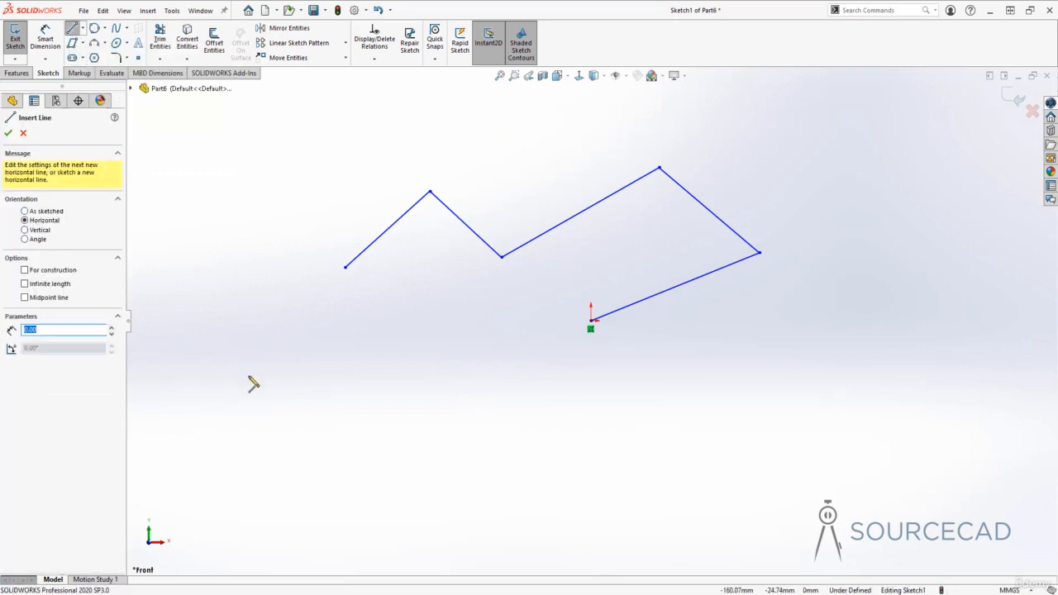
click(425, 401)
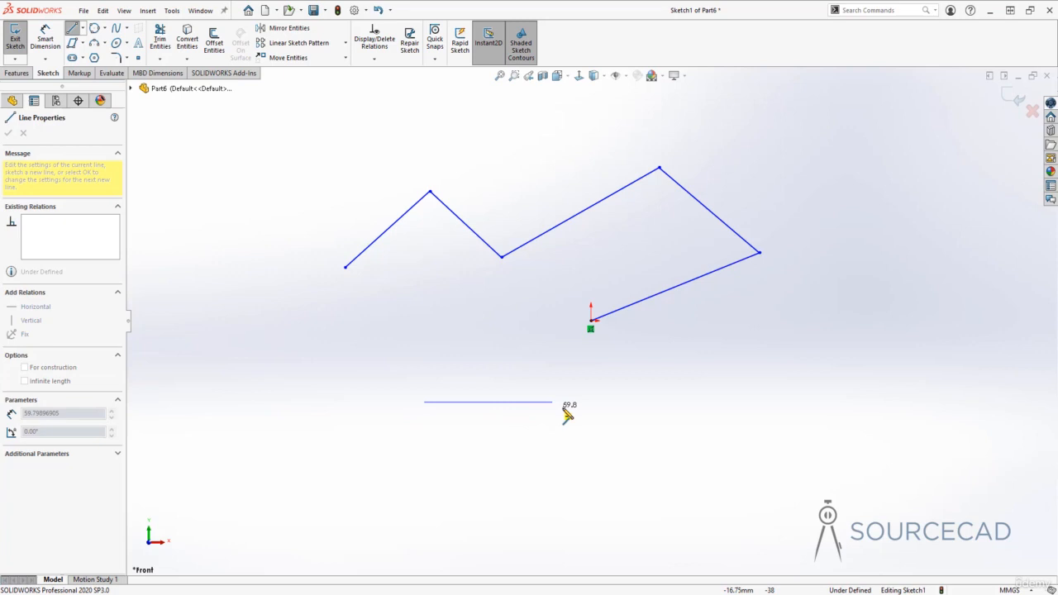
click(641, 402)
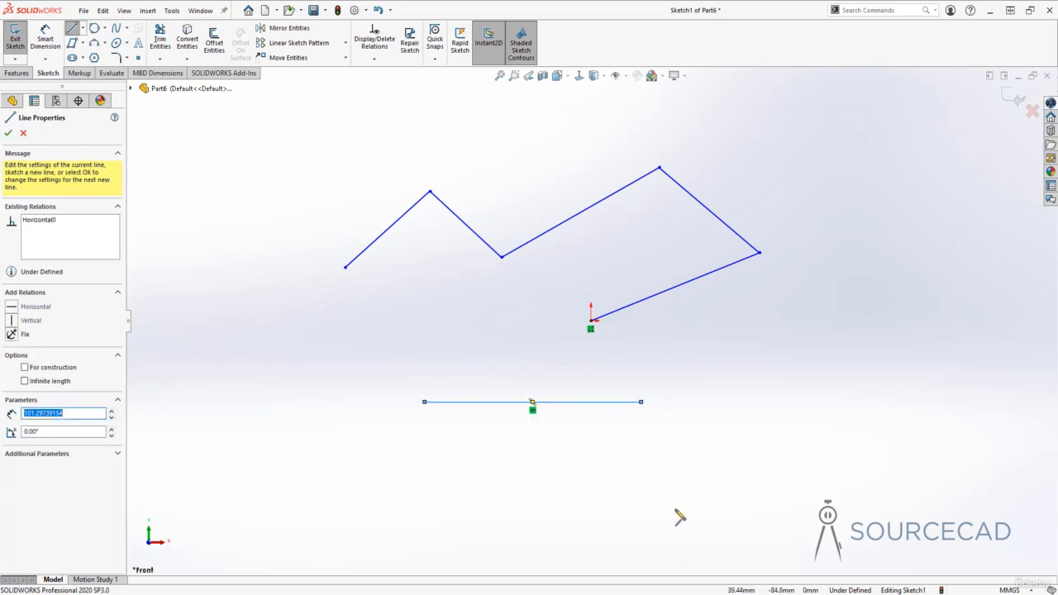
click(663, 354)
click(842, 354)
click(805, 187)
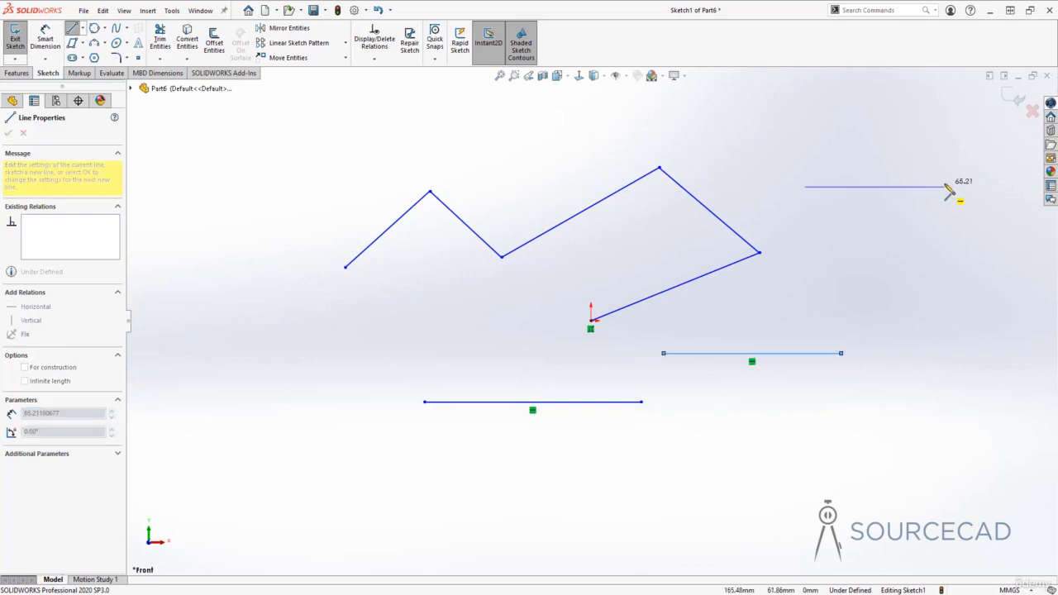
click(945, 186)
Step: Add a tiny horizontal line about 1.5 mm long and another about 77 mm long passing through the origin
drag(453, 336, 450, 335)
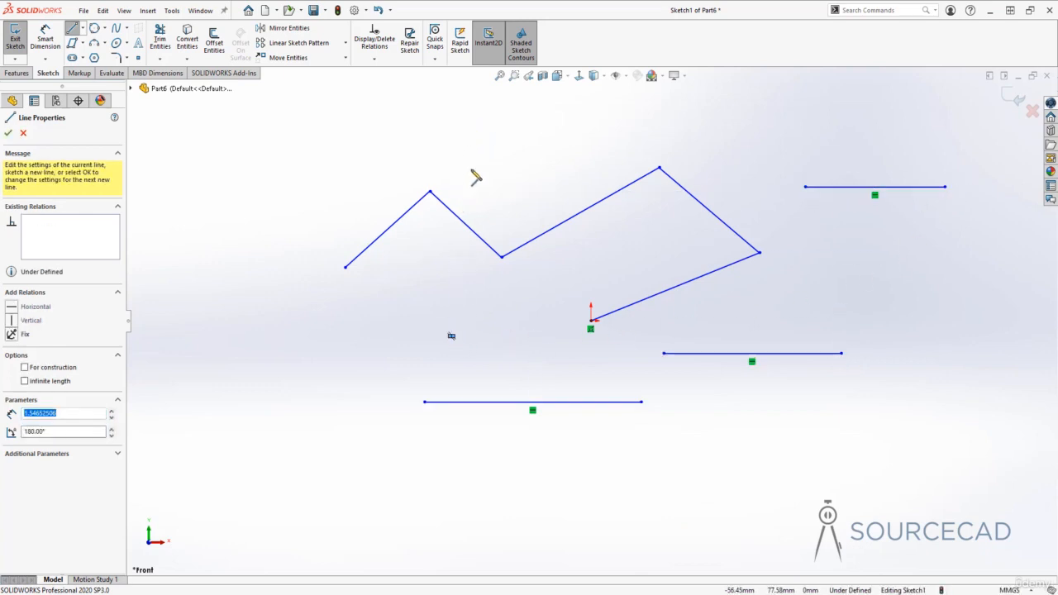
click(510, 321)
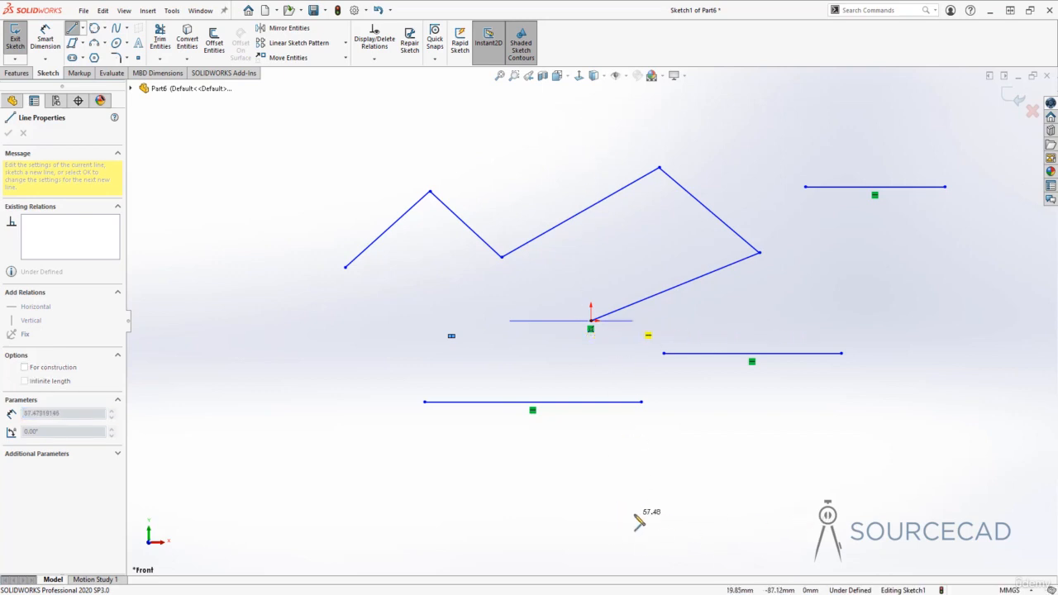
click(673, 521)
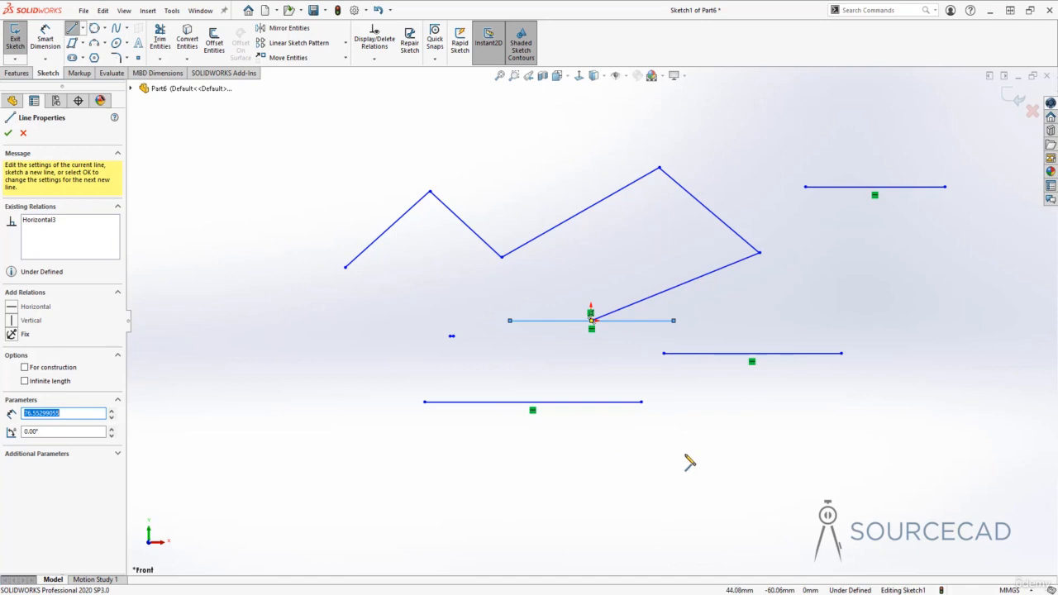
click(8, 135)
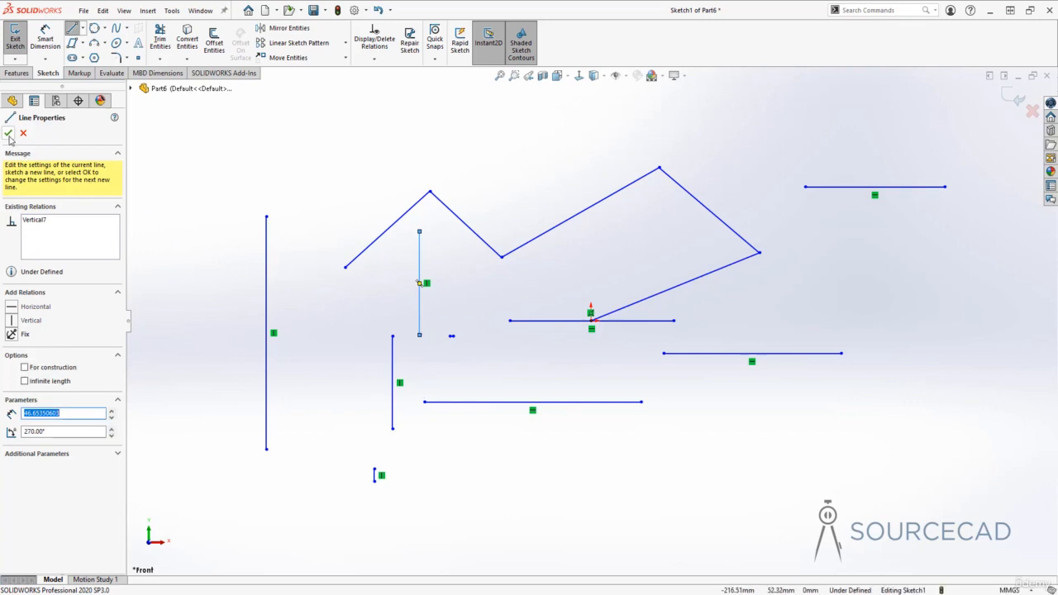
Step: Switch the line orientation to Angle and delete the remaining angled line from the sketch
click(10, 135)
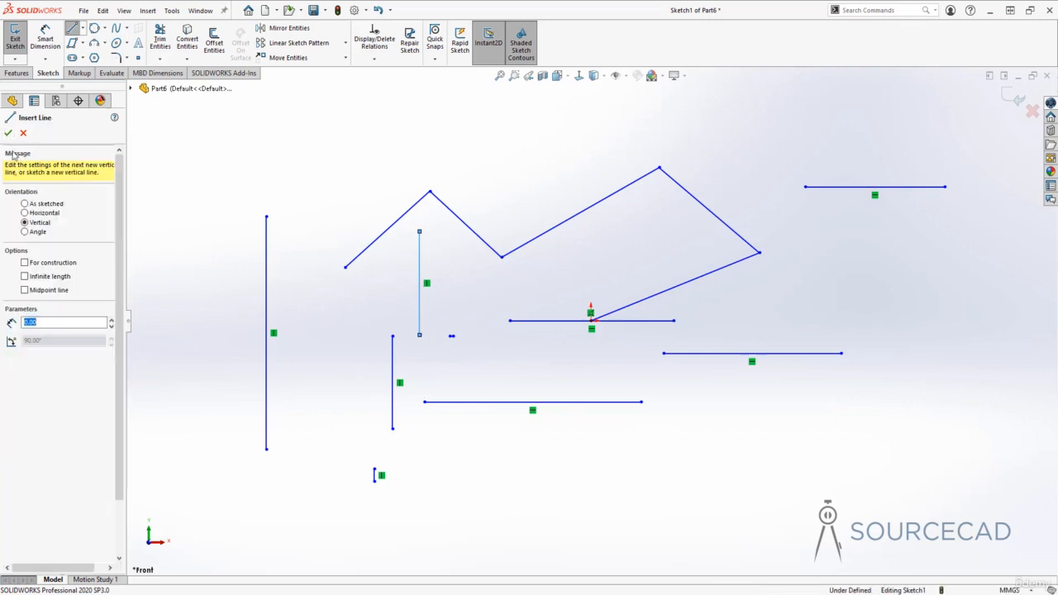
click(25, 232)
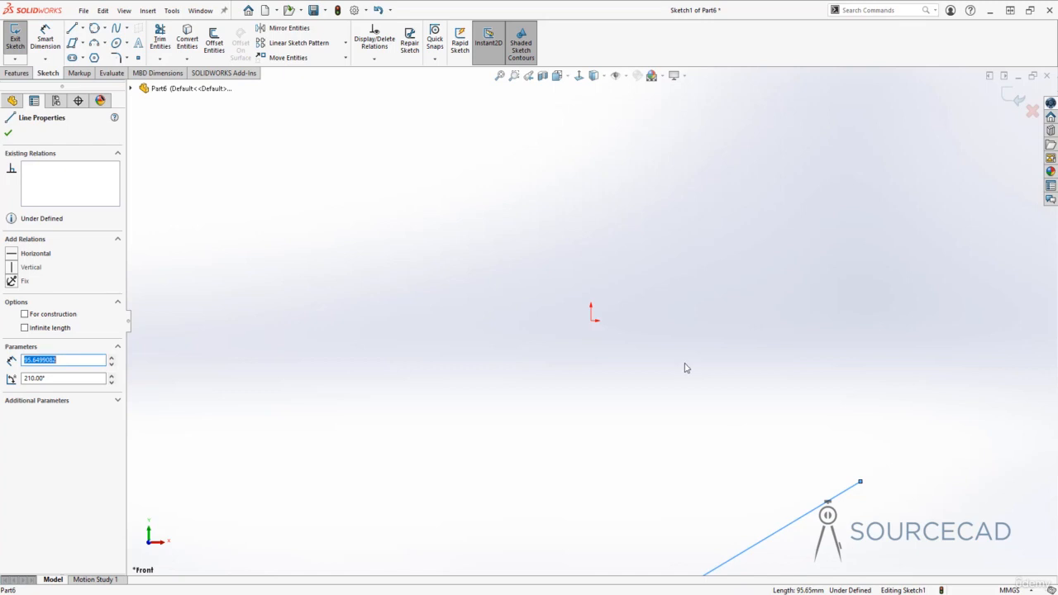
key(Delete)
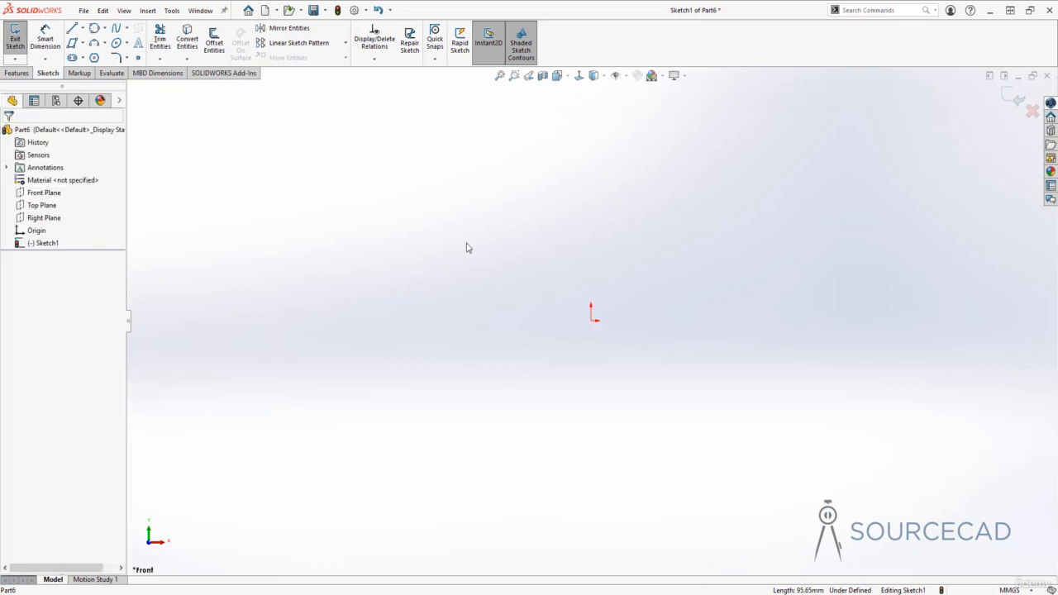
Step: Draw an open rectangular chain of four construction lines from the origin, plus a separate solid horizontal line about 95 mm long
click(73, 28)
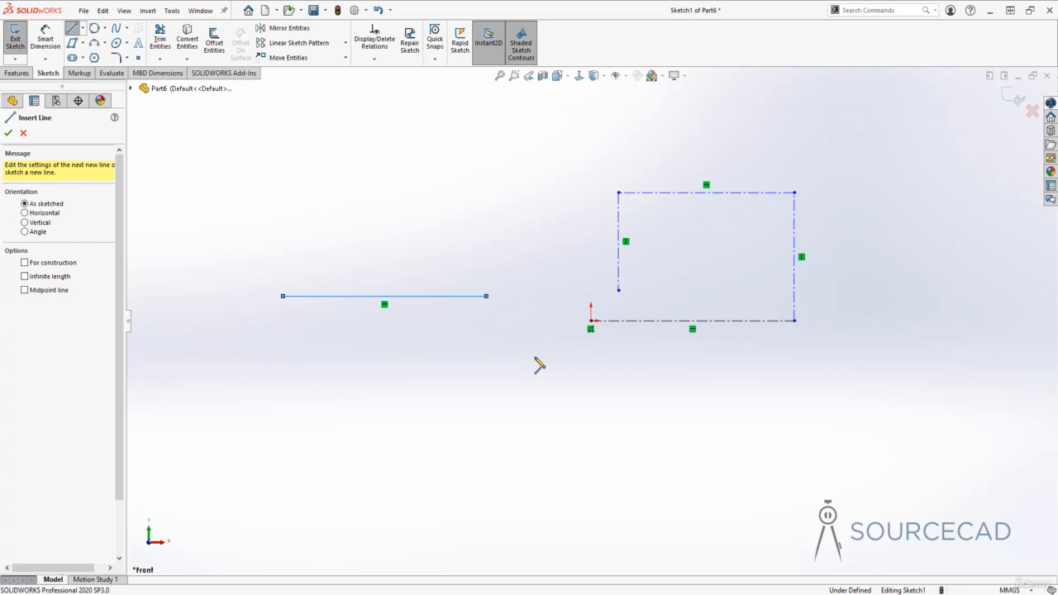
key(Escape)
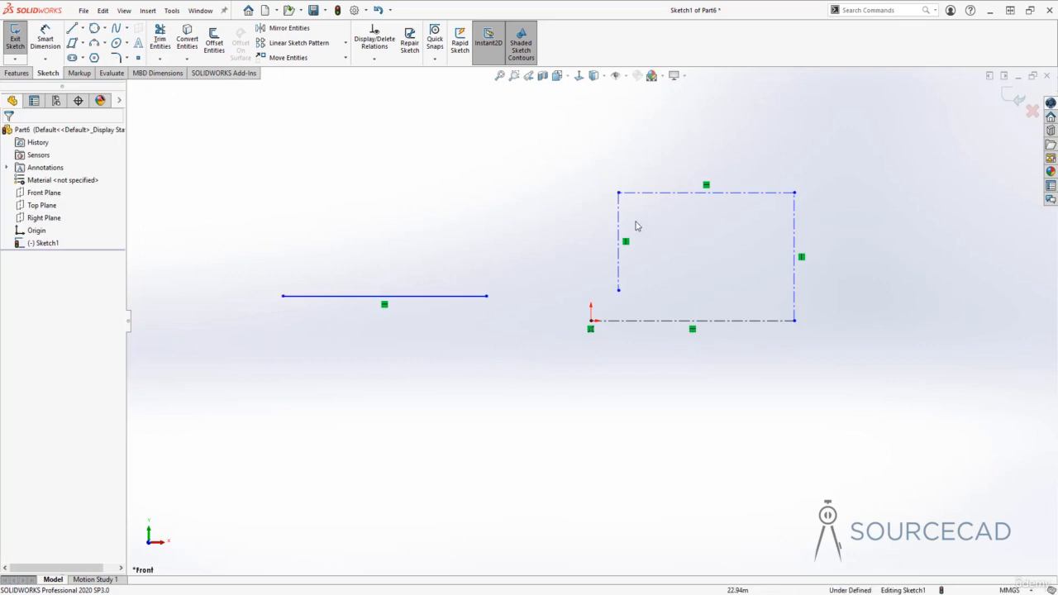
Step: Convert the separate solid horizontal line into construction geometry
click(419, 295)
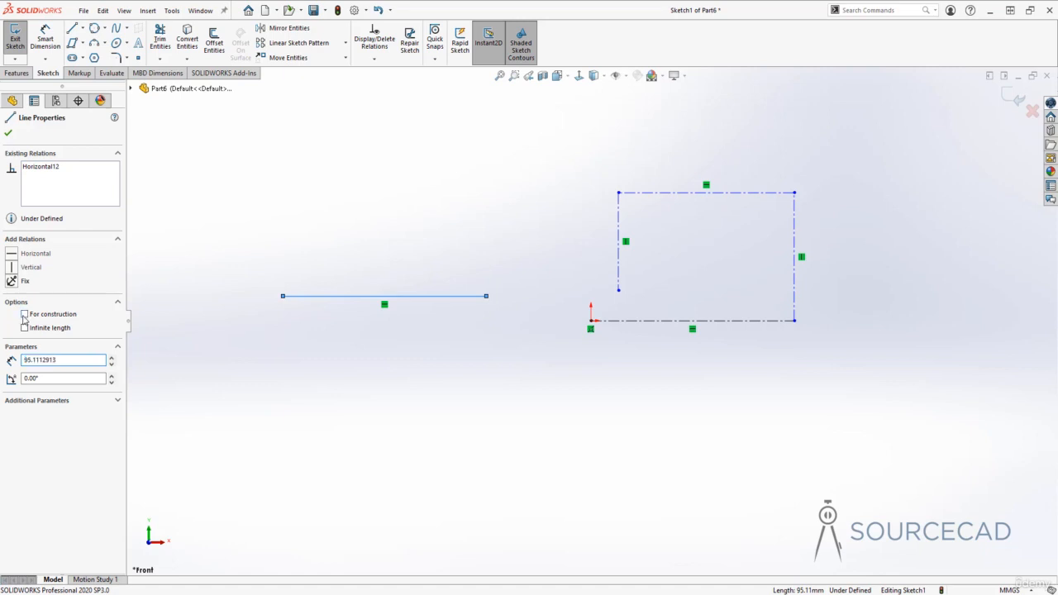
click(25, 315)
click(390, 386)
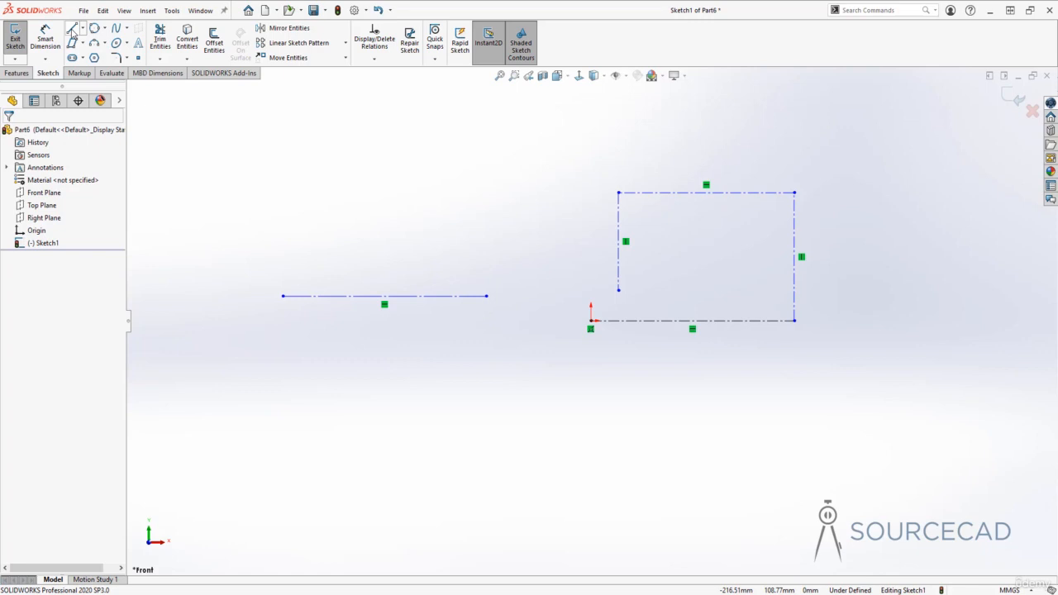
Step: Draw two infinite-length lines near the origin, one vertical beside it and one horizontal below it
click(72, 28)
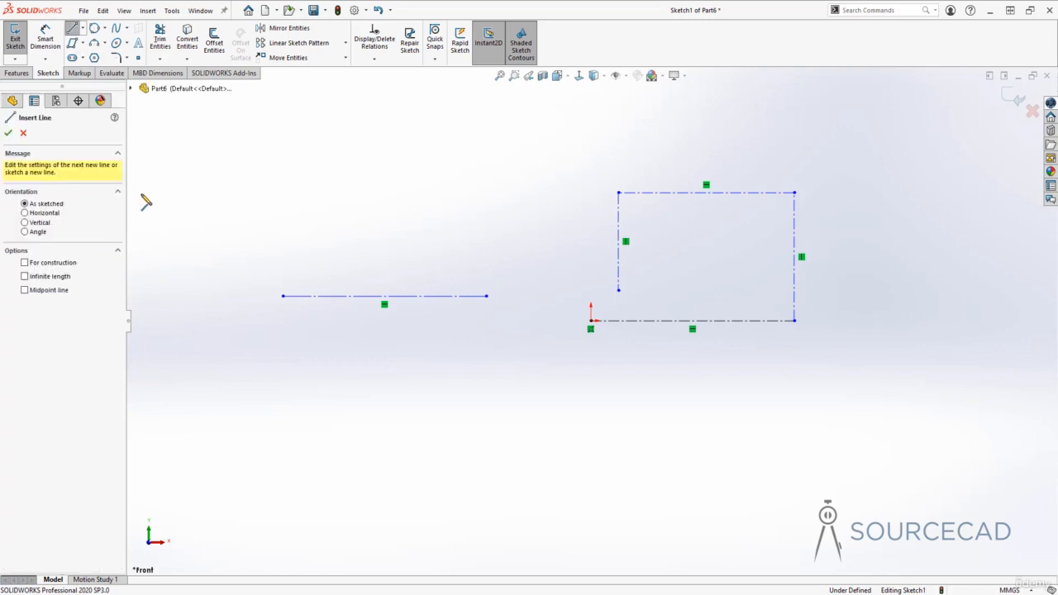
click(28, 277)
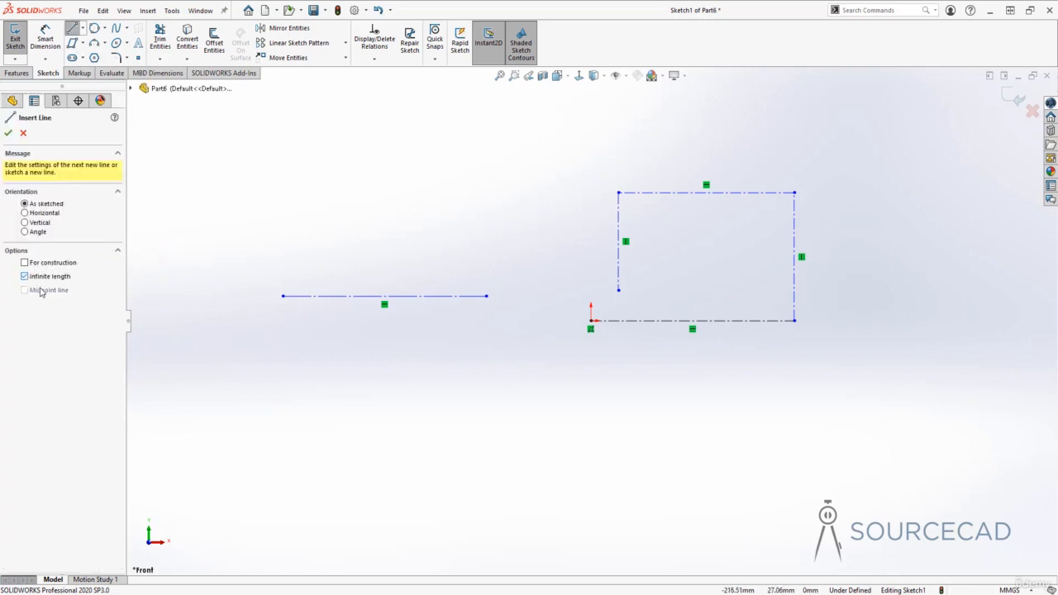
click(550, 381)
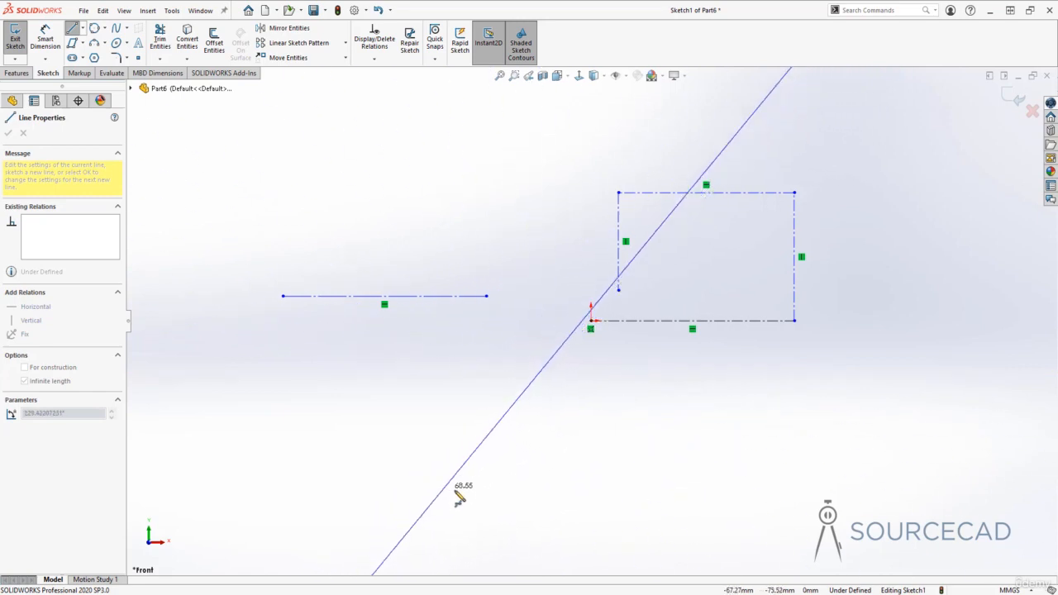
click(542, 491)
click(587, 388)
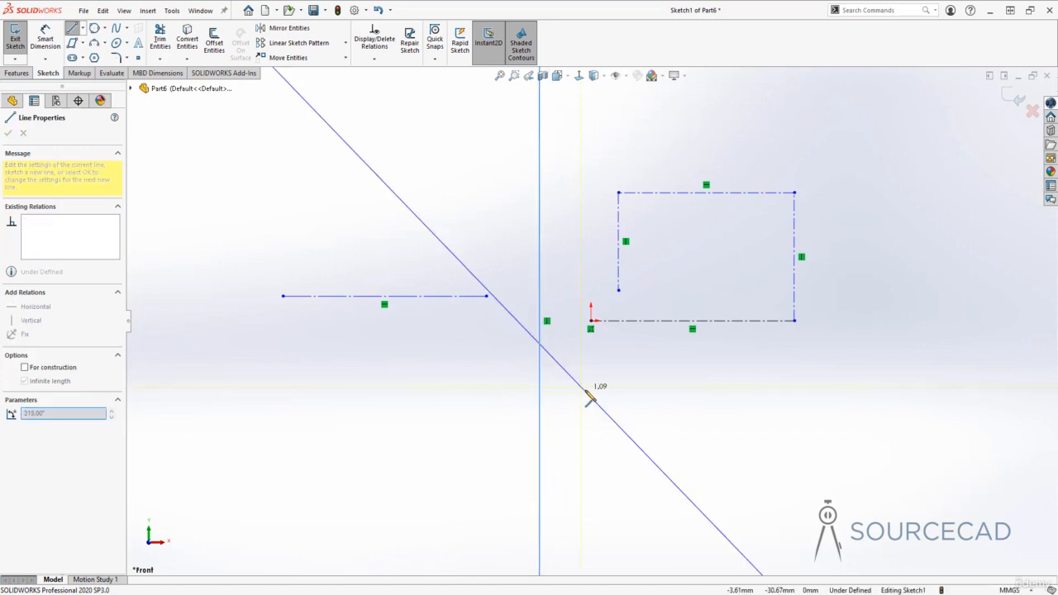
click(636, 393)
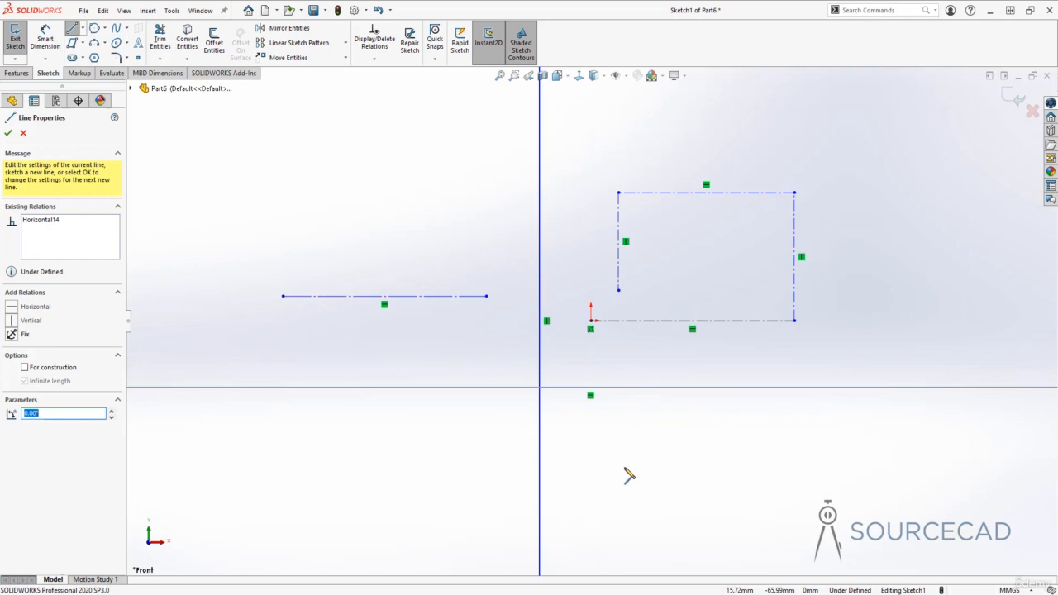
Step: Draw a horizontal midpoint line above the separate horizontal construction line, placing its midpoint first
key(Escape)
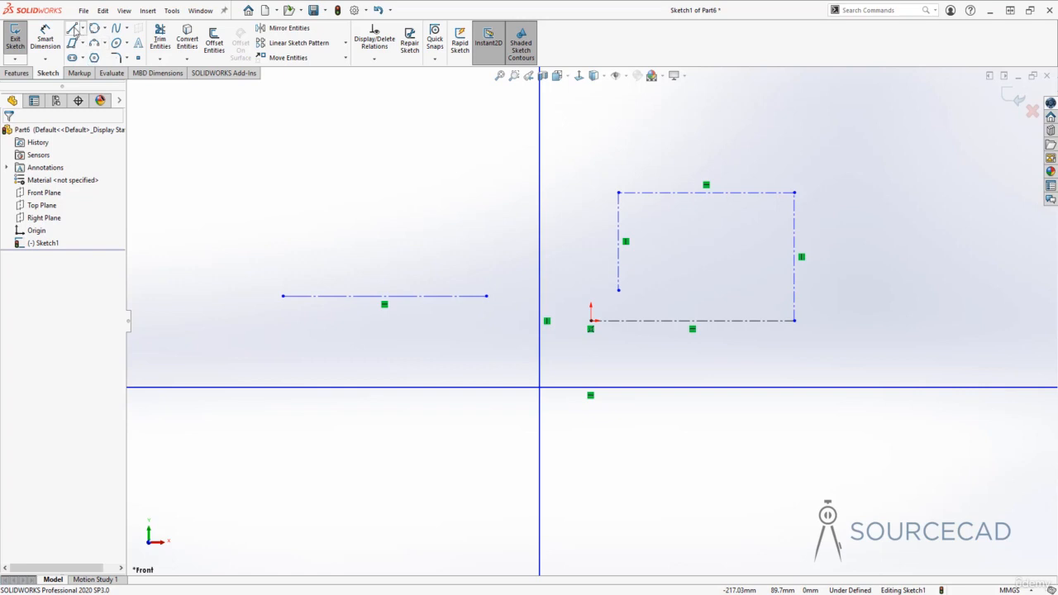
click(73, 27)
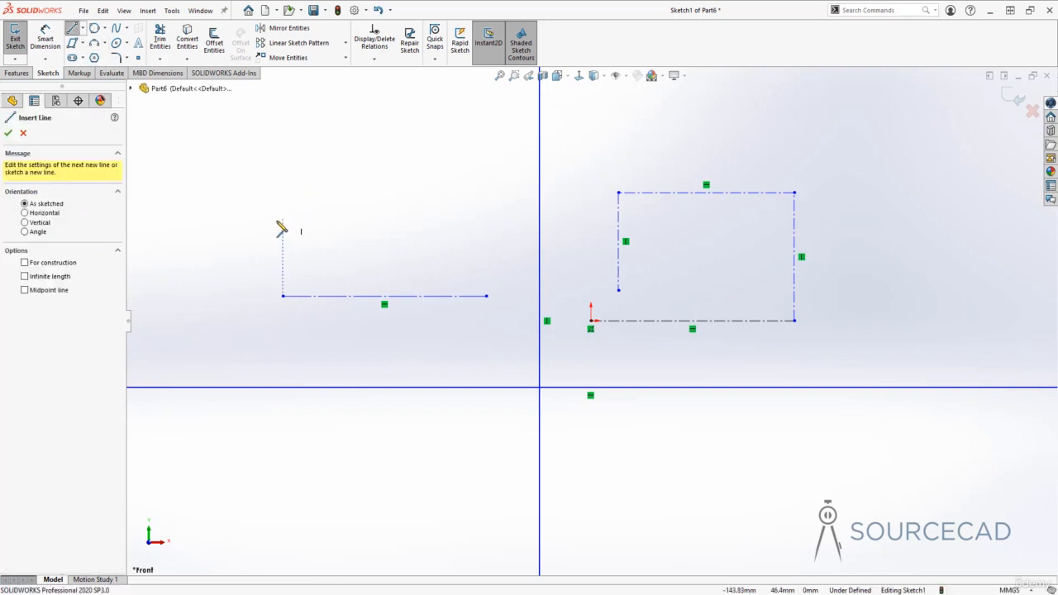
click(24, 290)
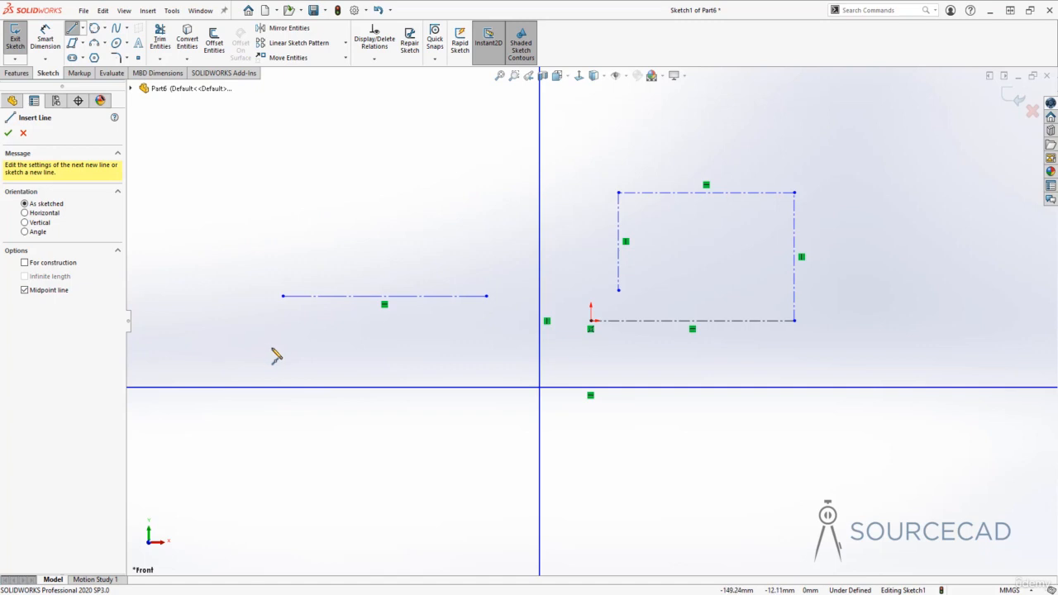
click(353, 199)
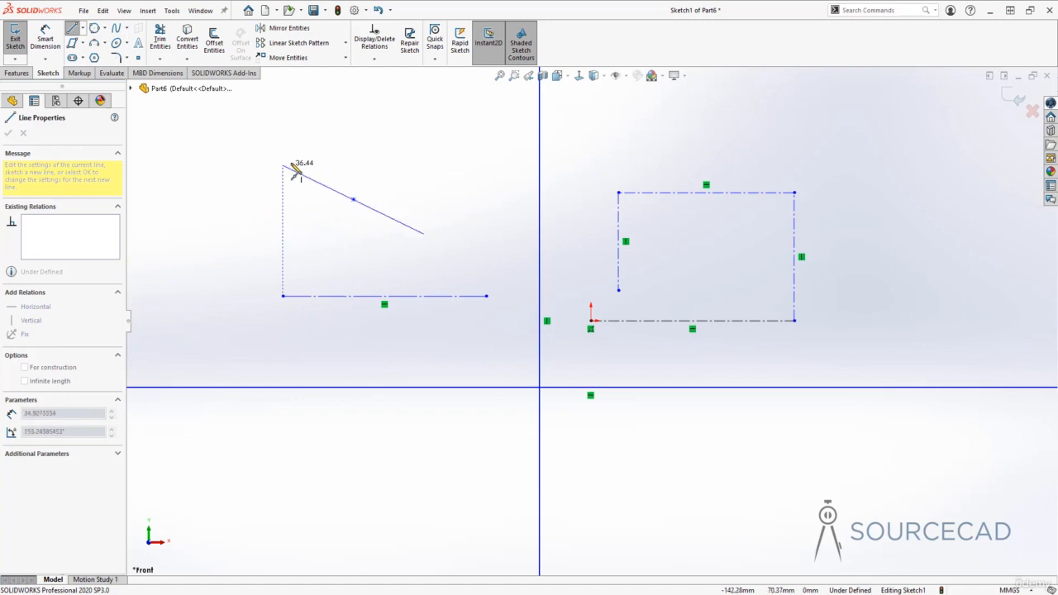
click(486, 200)
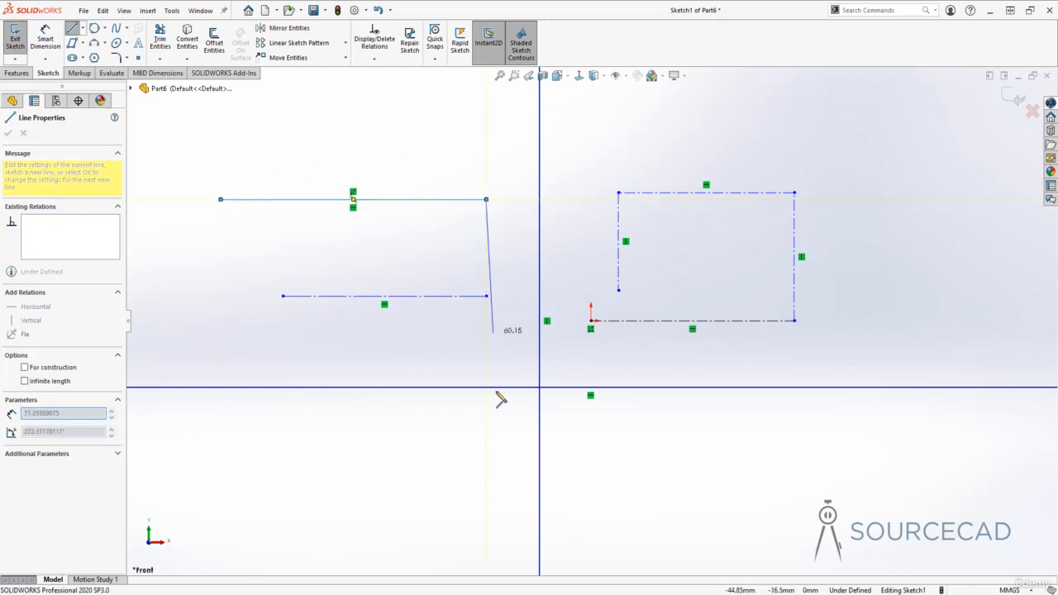
key(Escape)
Step: Clear the sketch by deleting the construction chain, the two separate horizontal lines and both infinite-length lines
drag(900, 143, 561, 364)
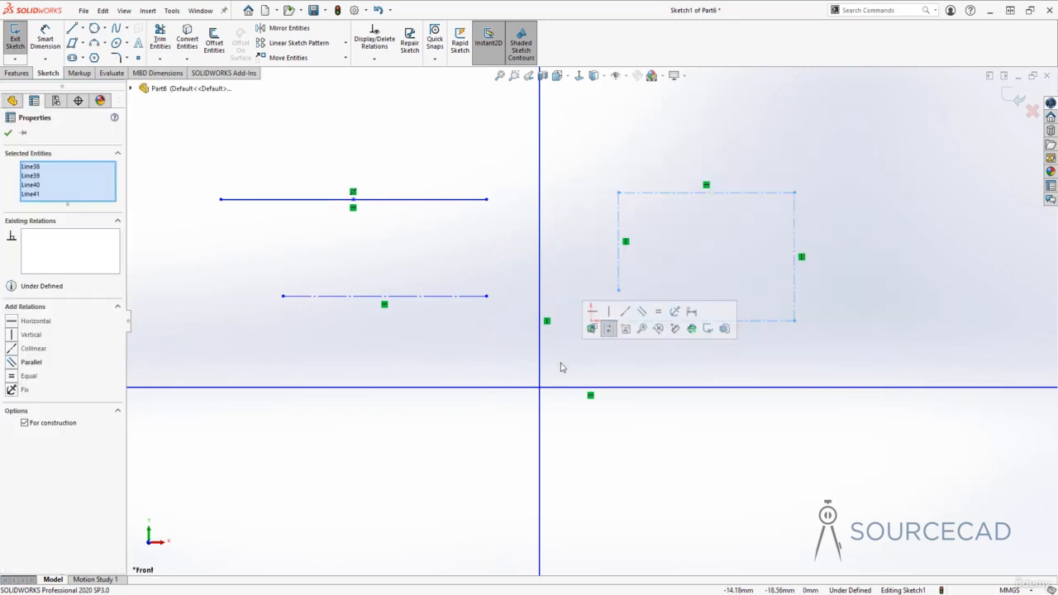
key(Delete)
drag(187, 175, 535, 352)
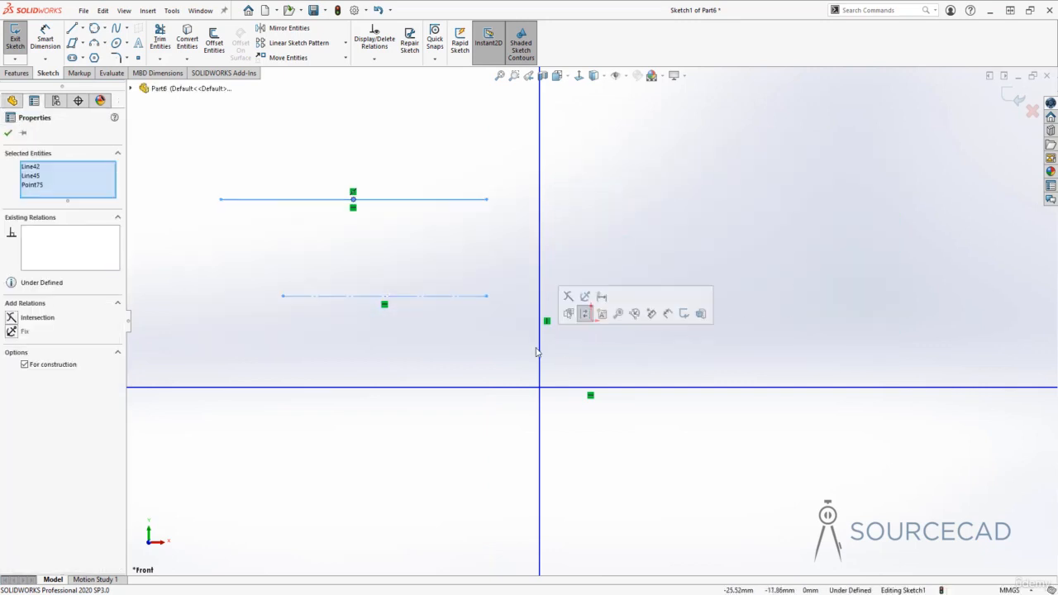
key(Delete)
ctrl+middle_drag(411, 208, 450, 199)
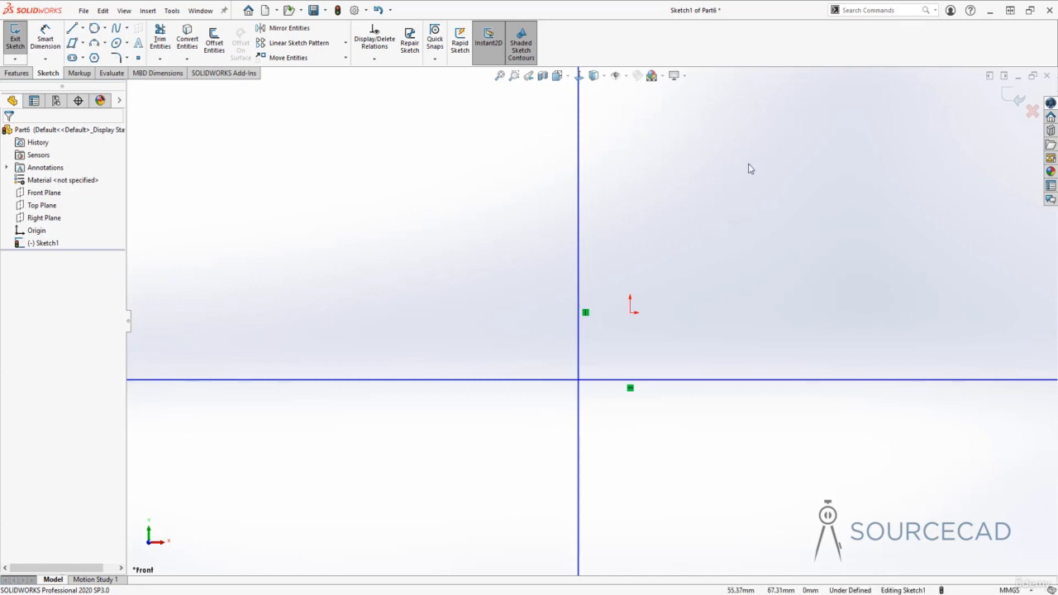
drag(758, 189, 347, 502)
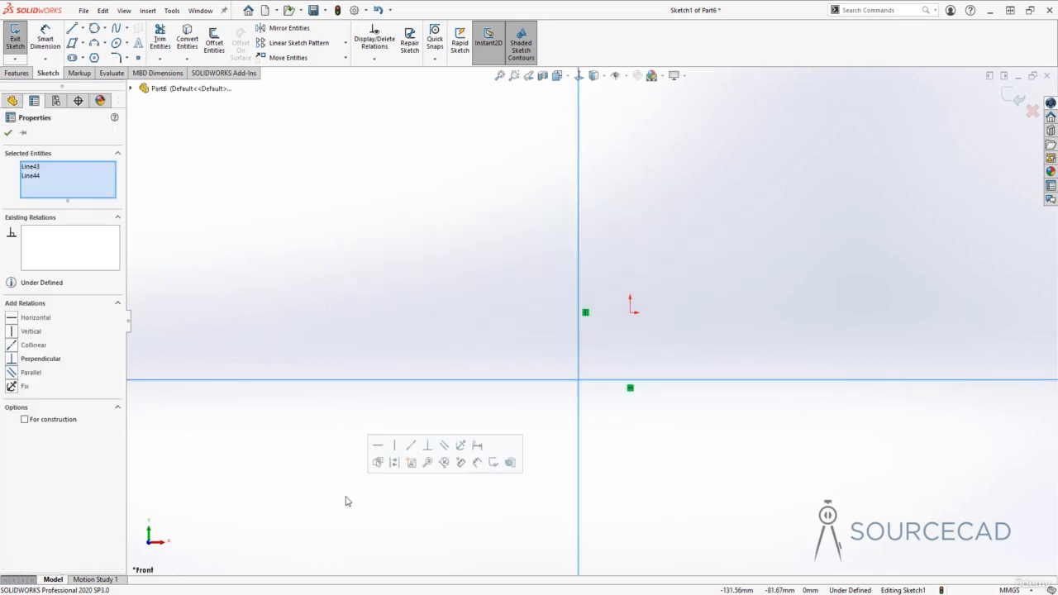
key(Delete)
Step: Draw a zigzag chain of four connected slanted lines beside the origin, ending at the origin's near side
key(l)
click(326, 319)
click(394, 263)
click(456, 335)
click(516, 270)
key(space)
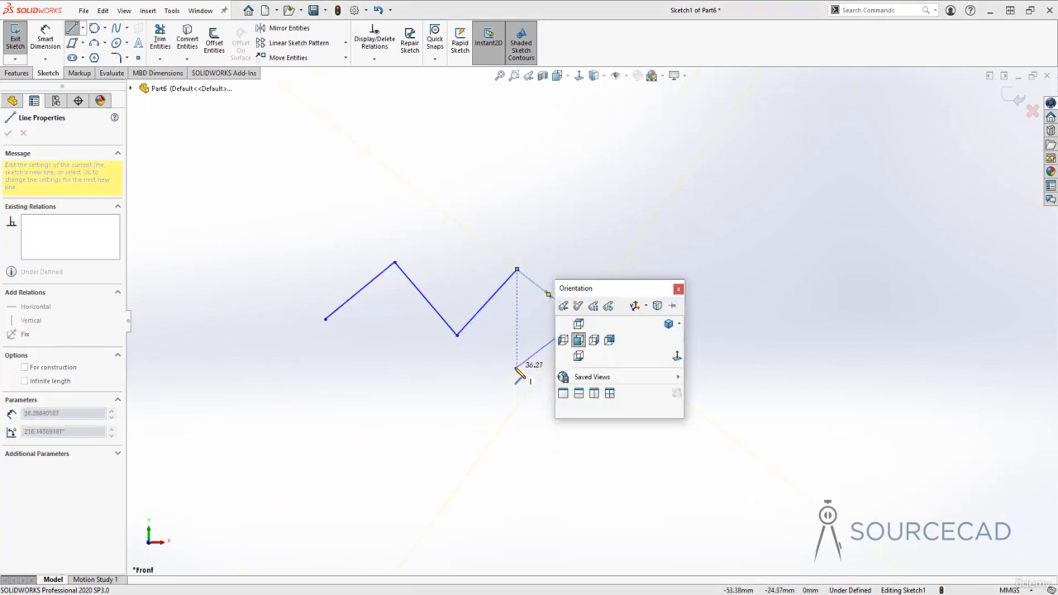
key(Escape)
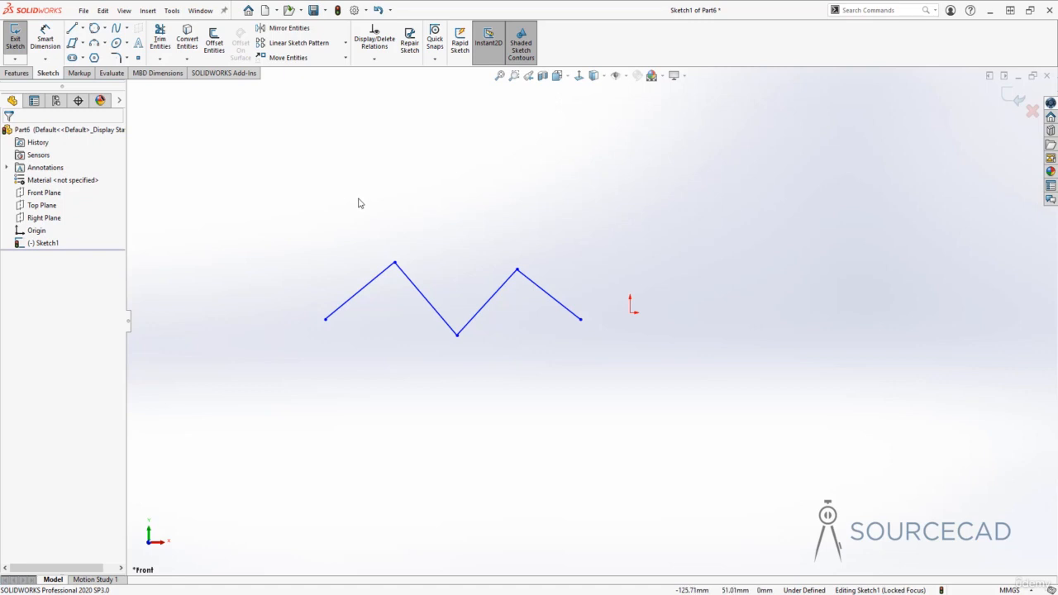
Step: Try an enclosing box selection that leaves the zigzag's first line only partly inside the box
drag(358, 199, 635, 427)
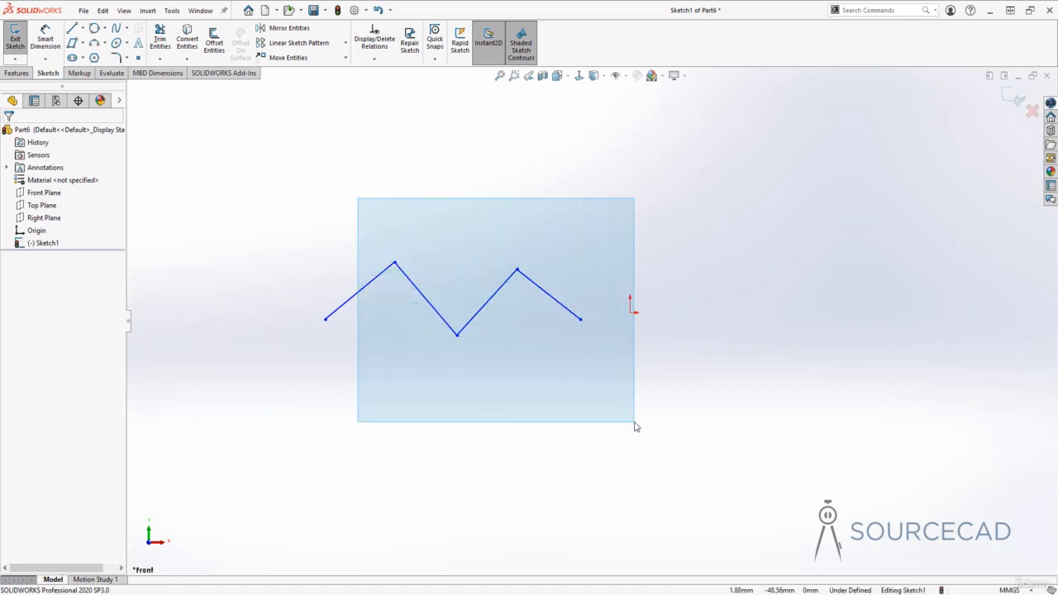
mouse_move(353, 187)
mouse_down()
mouse_move(499, 324)
mouse_move(623, 408)
mouse_up()
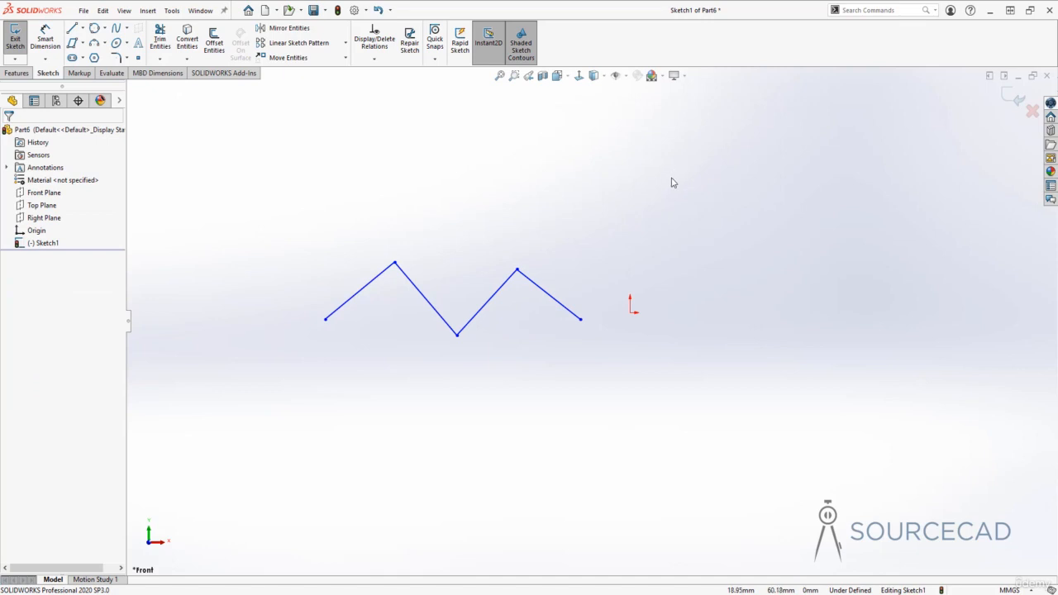
Step: Select all four zigzag lines with a crossing box selection and delete them
drag(669, 179, 372, 399)
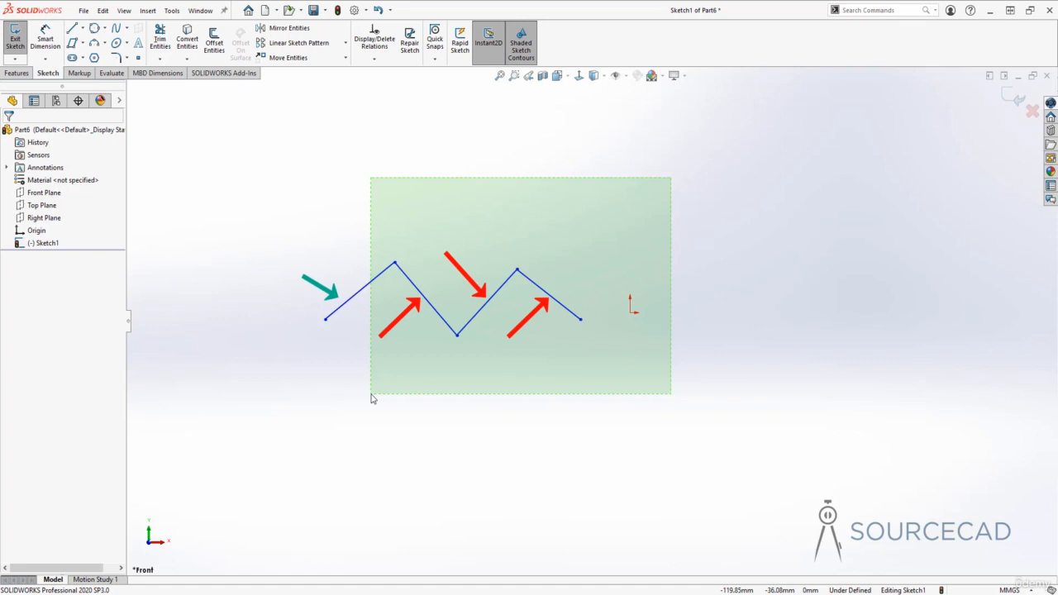
drag(371, 398, 370, 399)
drag(370, 400, 370, 400)
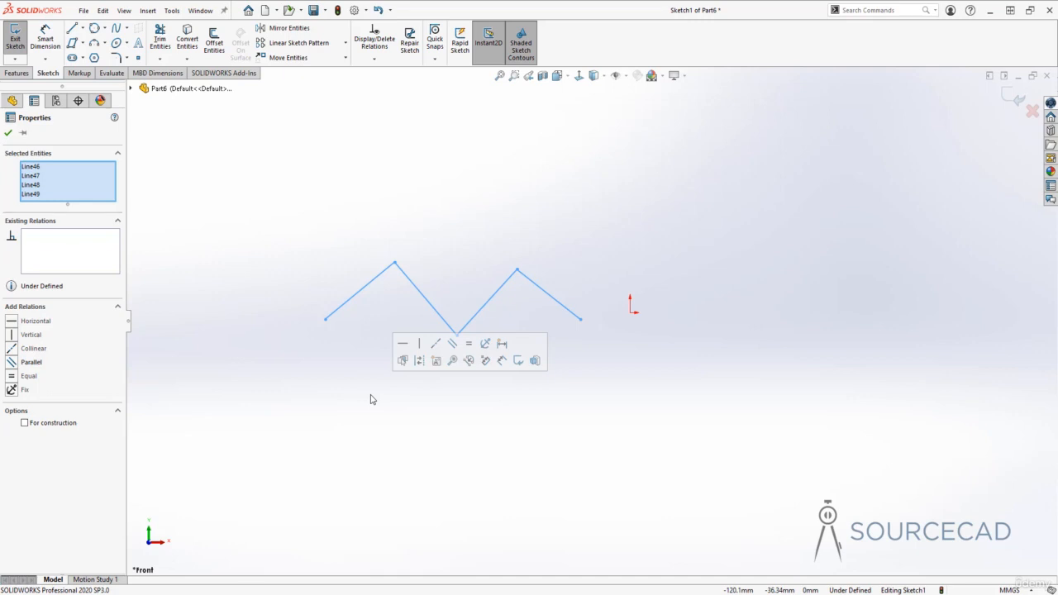
key(Delete)
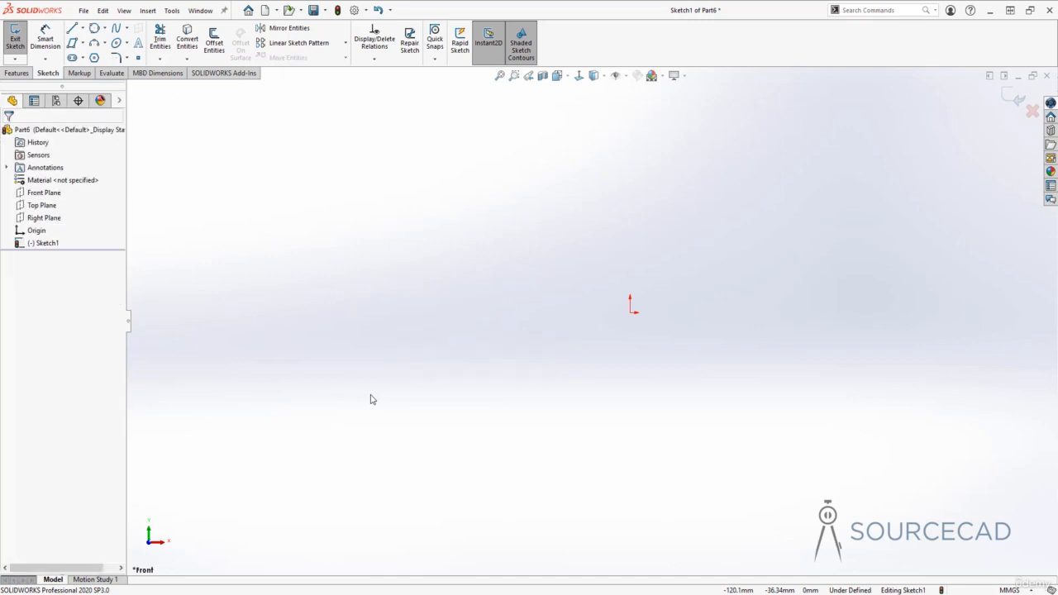
Step: Draw a chain of three centerlines above the origin: one horizontal, one vertical upward and one slightly sloping down
click(83, 28)
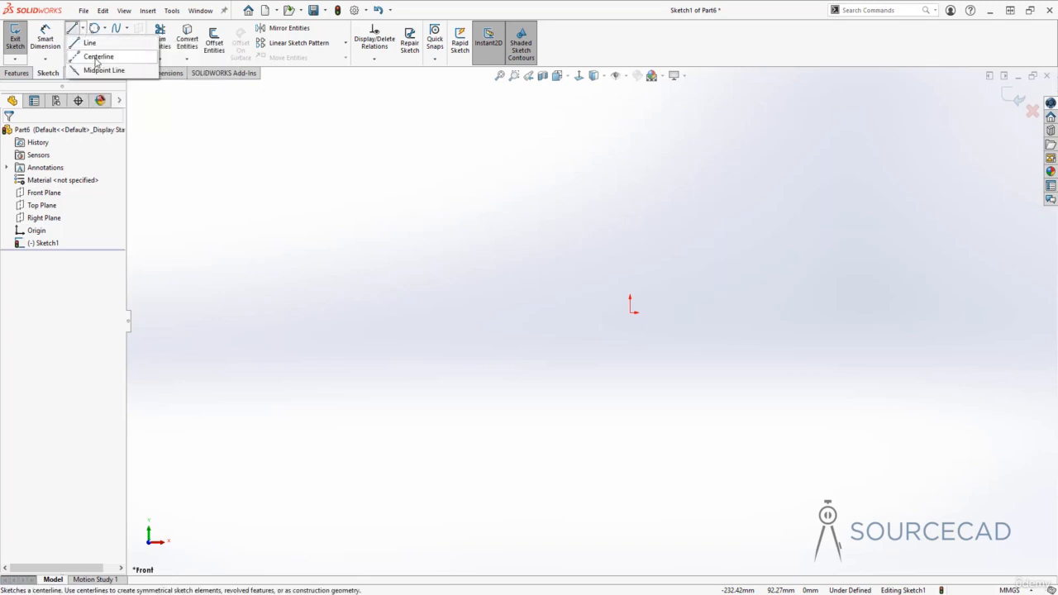
click(98, 56)
click(414, 257)
click(575, 257)
click(576, 181)
click(691, 191)
key(Escape)
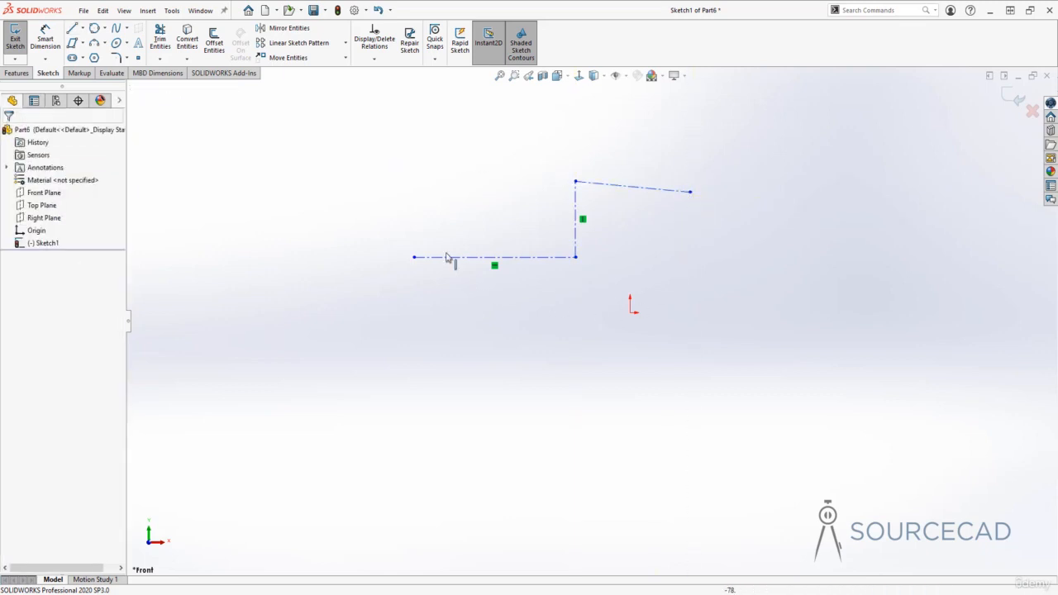
Step: Try the Midpoint Line tool below the centerline chain and clear all geometry from the sketch
click(83, 30)
click(99, 69)
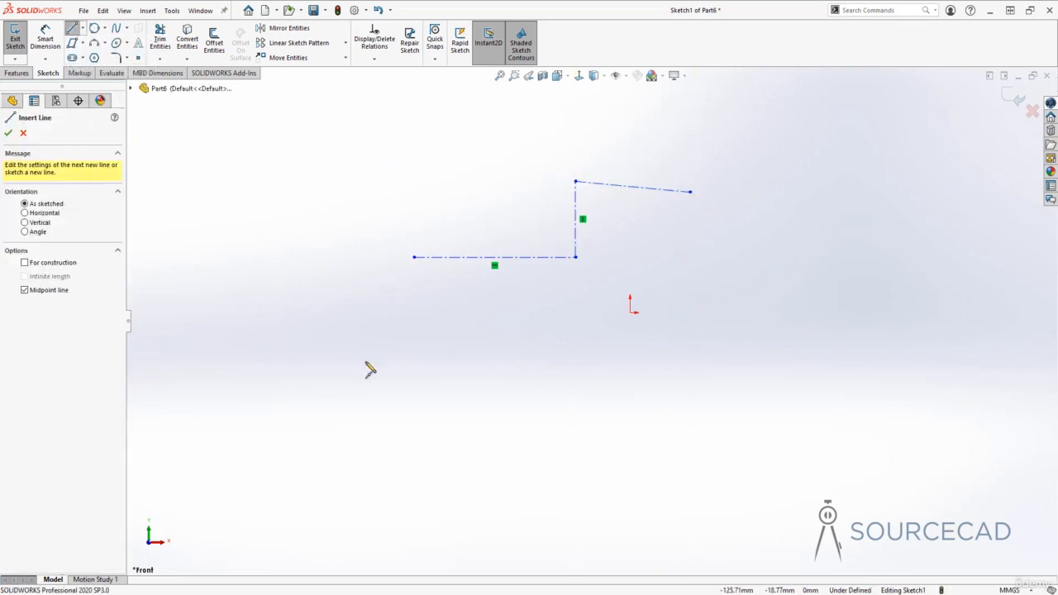
click(414, 403)
key(Escape)
drag(728, 149, 277, 483)
key(Delete)
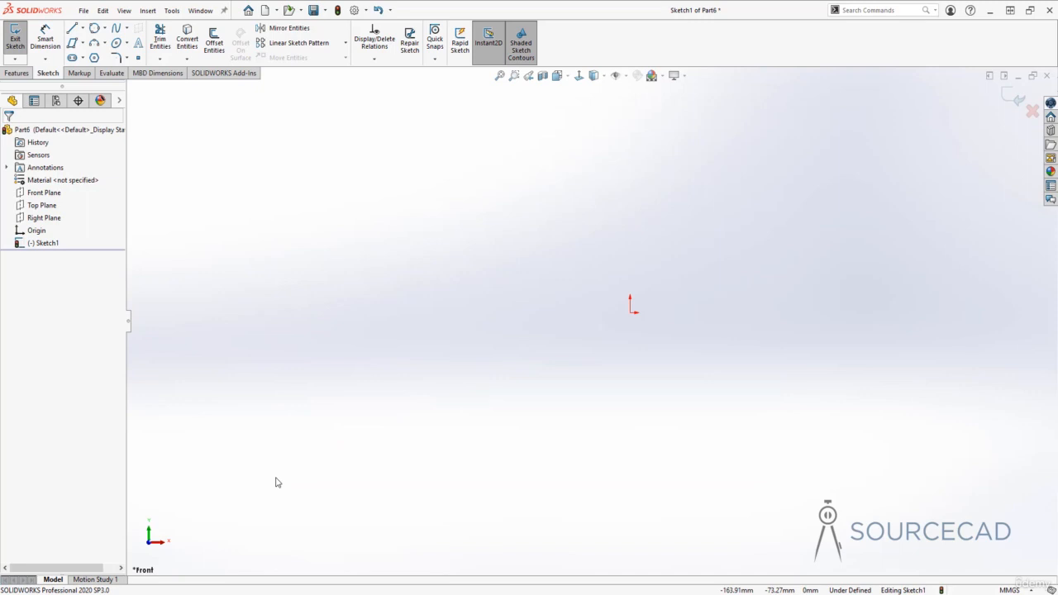
Step: Draw a chain with the Line tool: a horizontal line, a tangent arc curving upward, a second horizontal line and a line slanting down
click(71, 28)
click(372, 261)
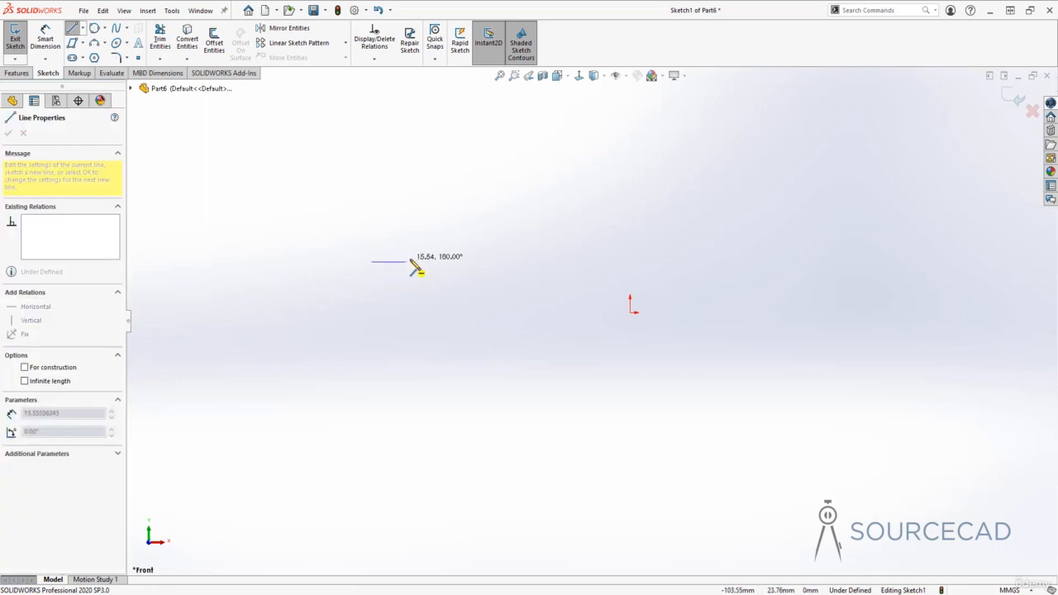
click(578, 262)
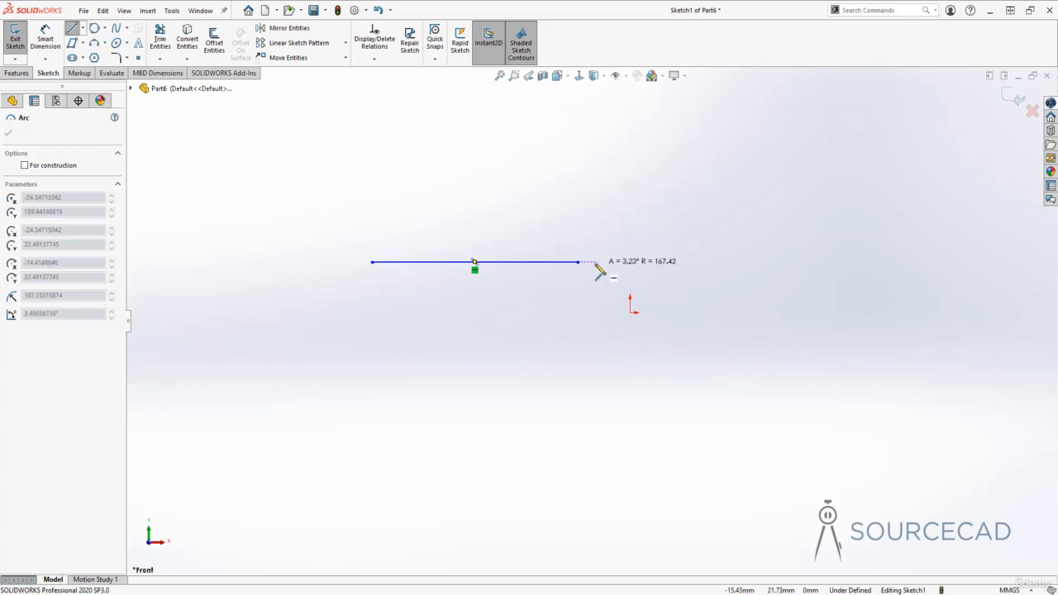
click(526, 157)
click(668, 157)
click(759, 302)
key(Escape)
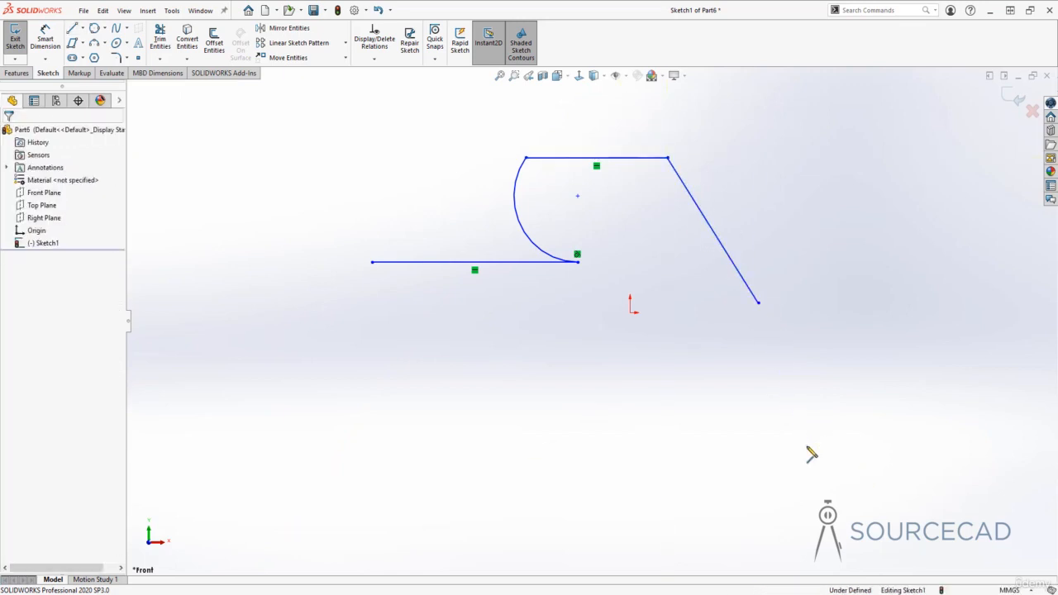